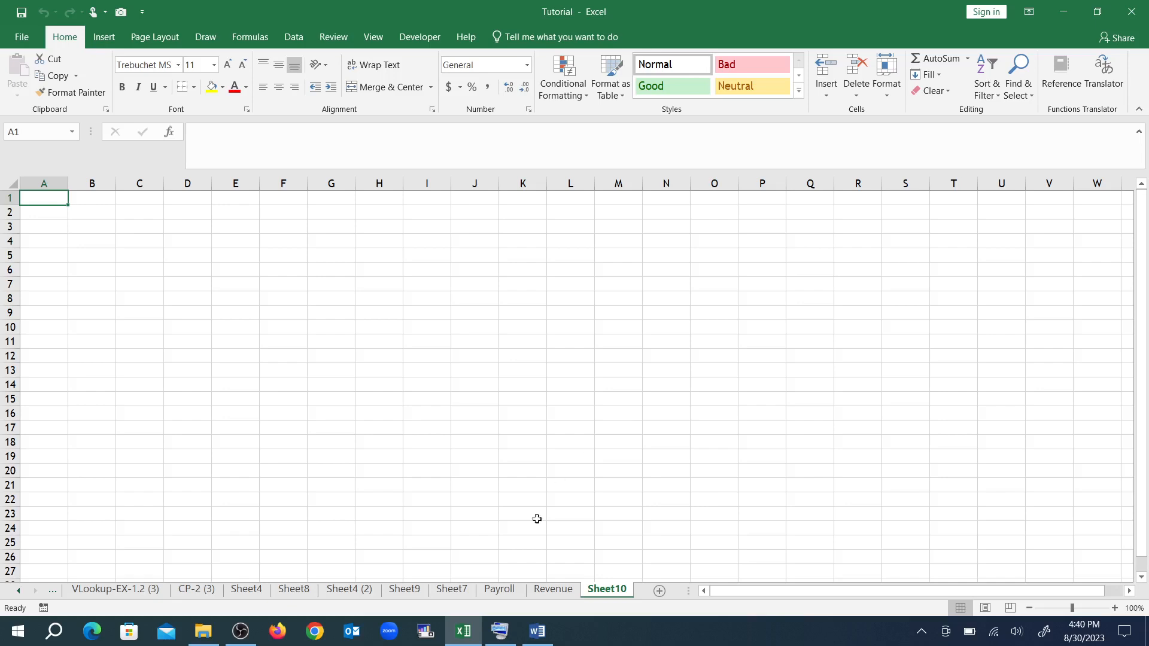
Switch to the blank Word document and open the dialog for inserting an embedded object
{"action": "left_click", "coordinate": [538, 634]}
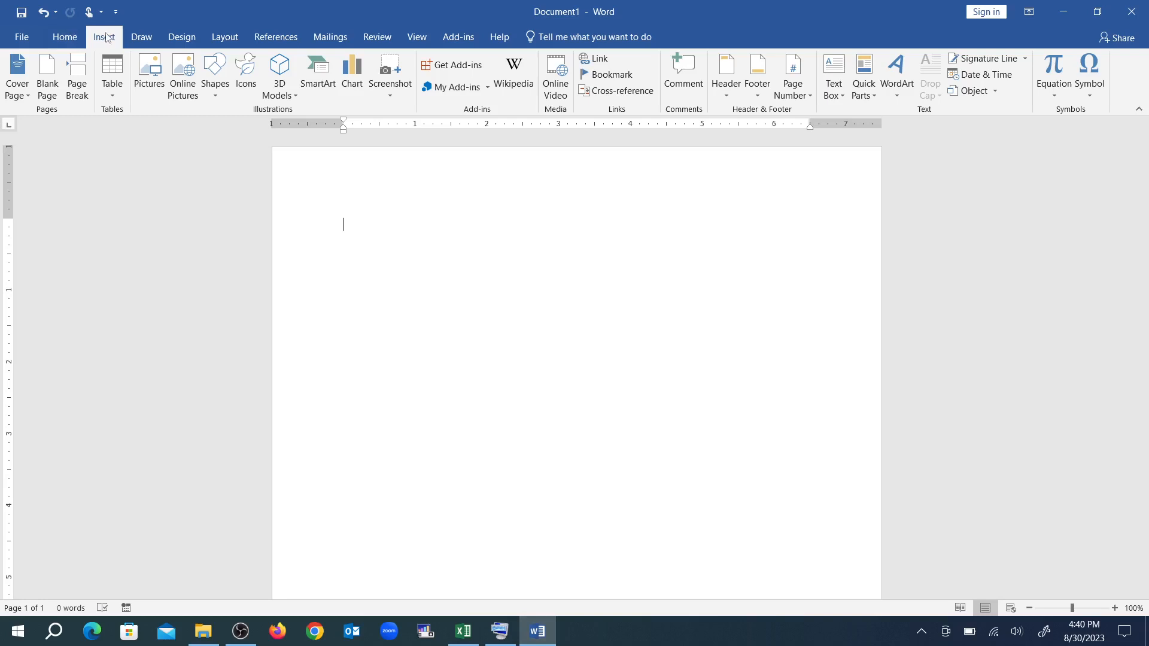
{"action": "left_click", "coordinate": [75, 38]}
{"action": "left_click", "coordinate": [104, 39]}
{"action": "left_click", "coordinate": [997, 94]}
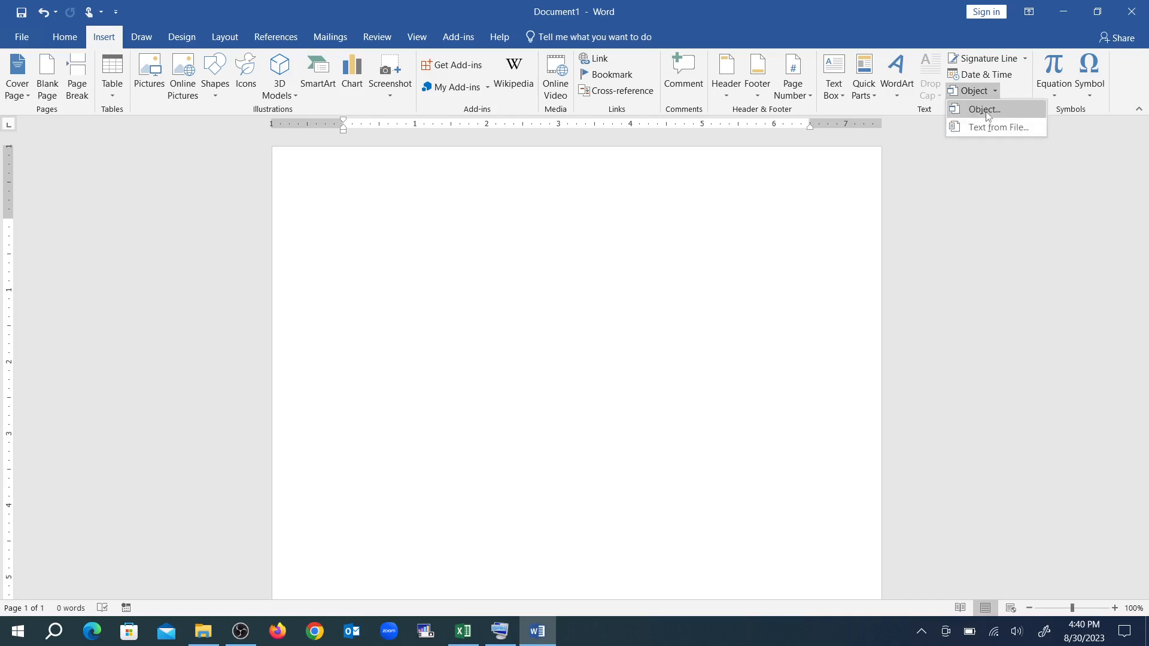
{"action": "left_click", "coordinate": [985, 109]}
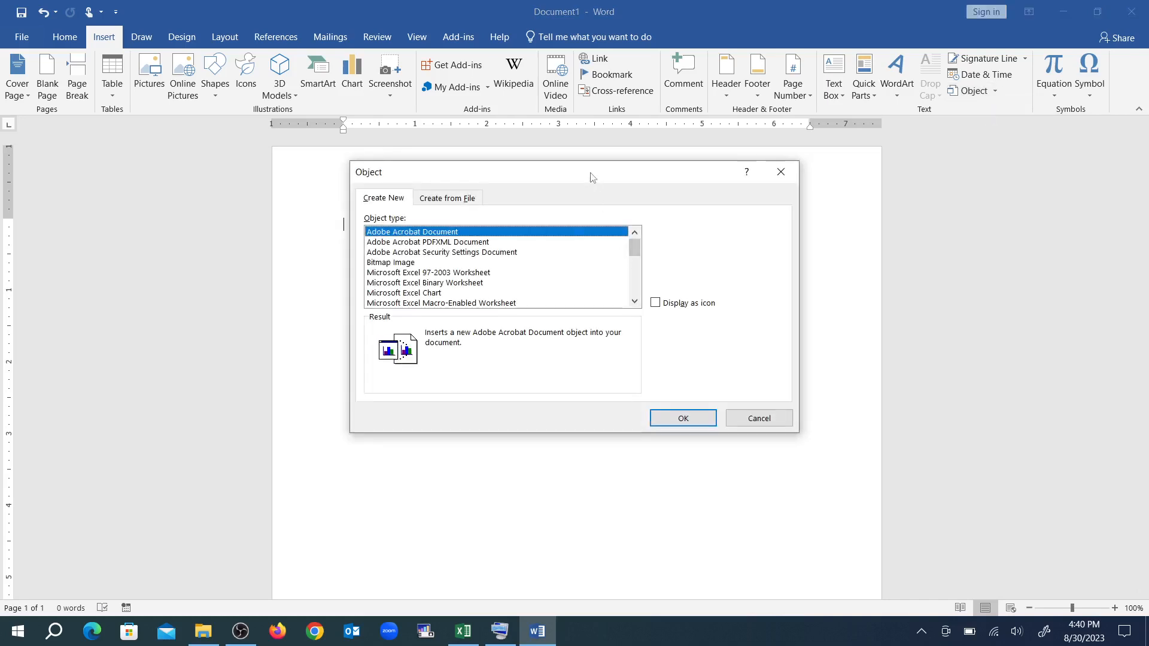
Embed a new Microsoft Excel 97-2003 Worksheet object in the document
{"action": "left_click", "coordinate": [434, 202]}
{"action": "left_click", "coordinate": [394, 200]}
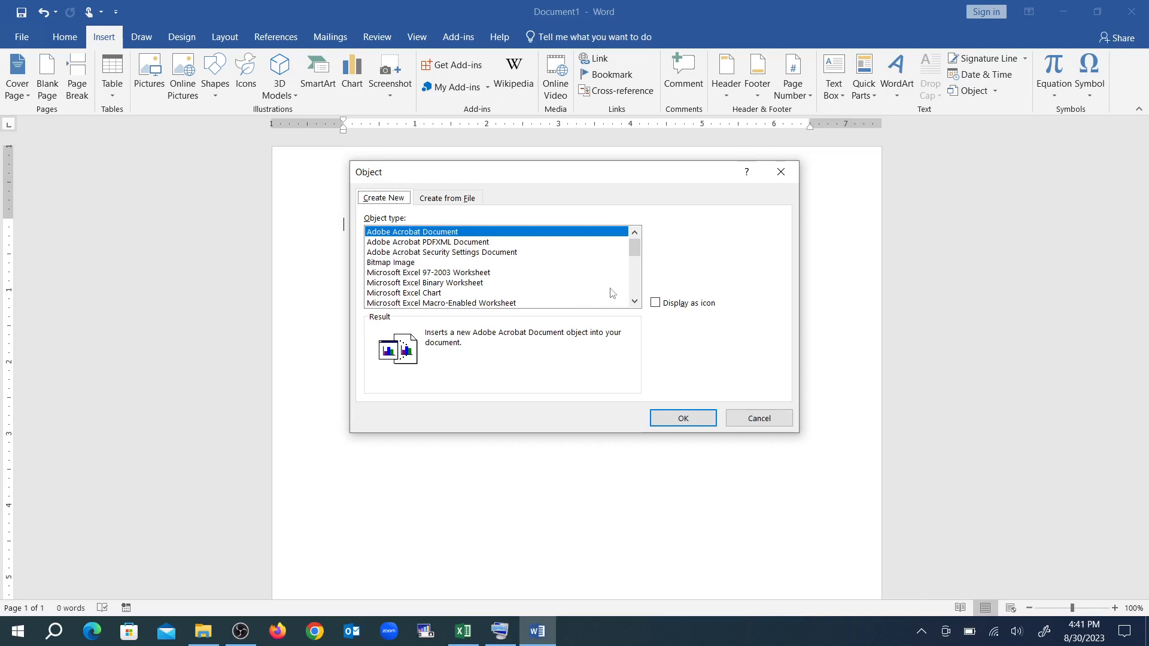
{"action": "left_click", "coordinate": [634, 301]}
{"action": "double_click", "coordinate": [634, 301]}
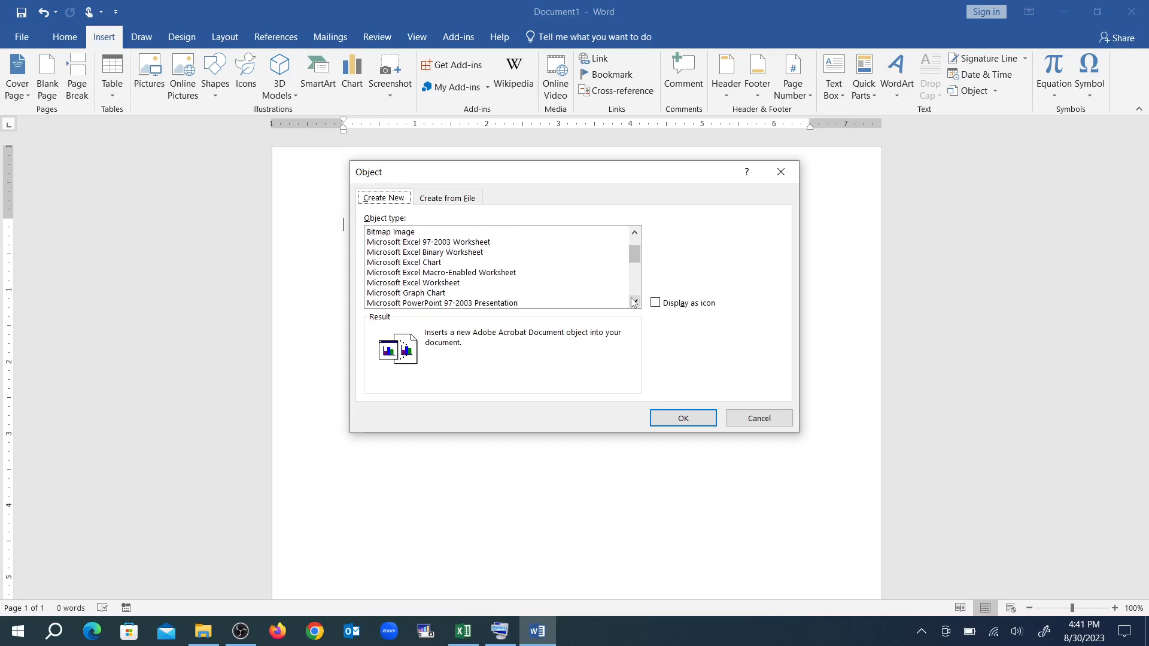
{"action": "double_click", "coordinate": [634, 301]}
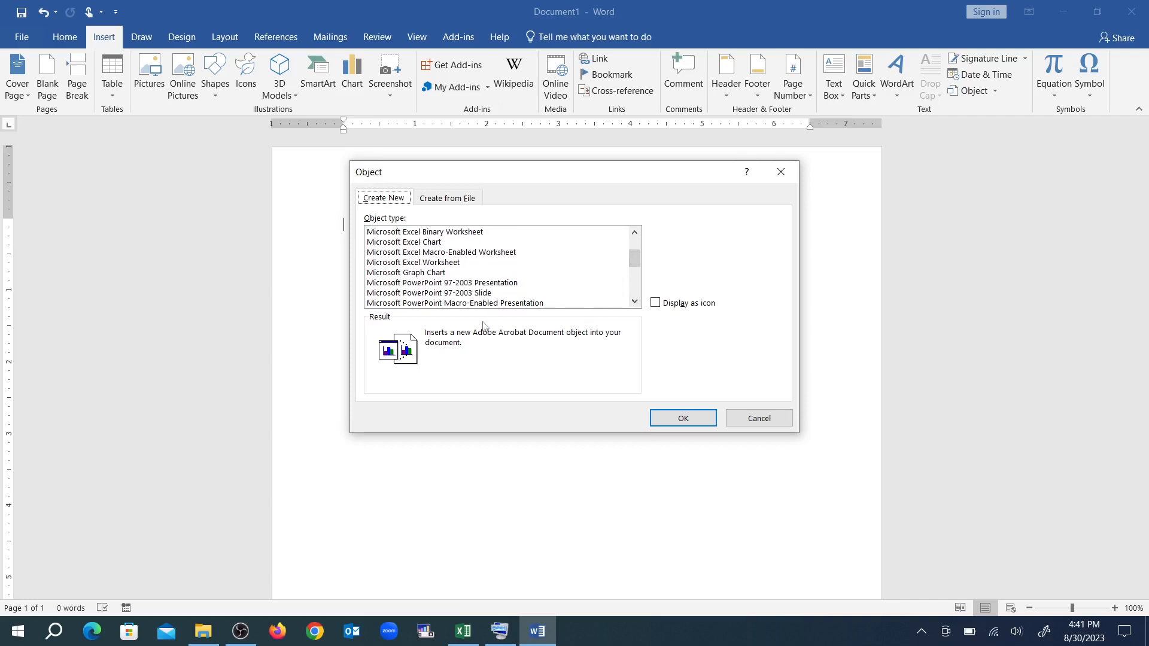
{"action": "left_click", "coordinate": [634, 235]}
{"action": "left_click", "coordinate": [635, 234]}
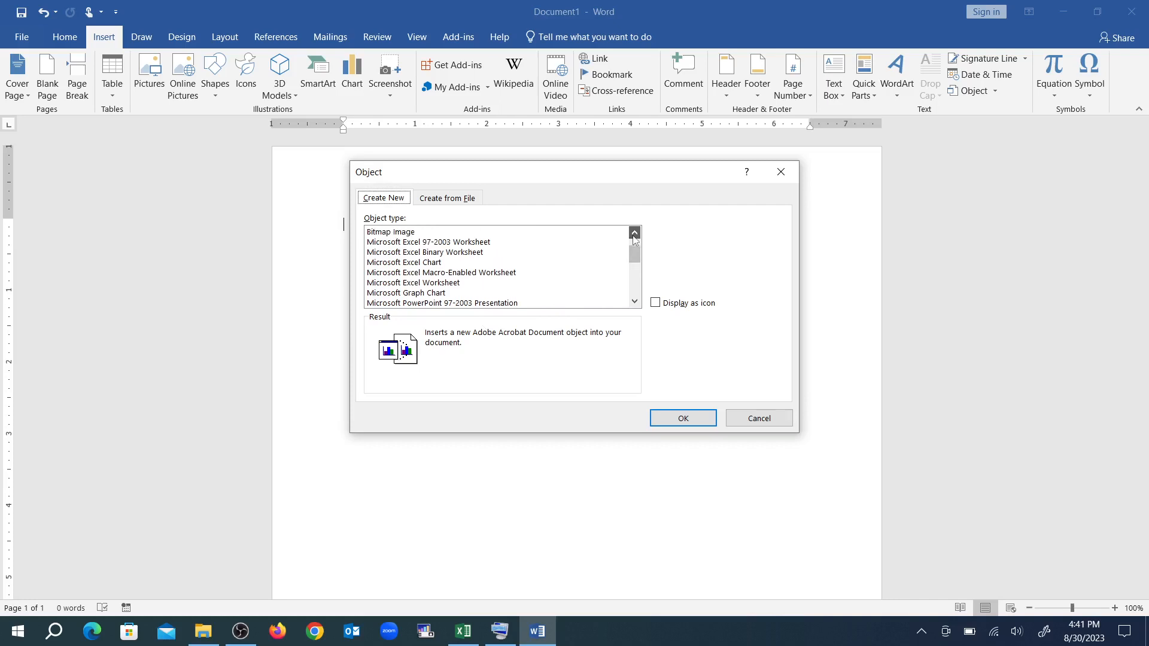
{"action": "triple_click", "coordinate": [635, 234]}
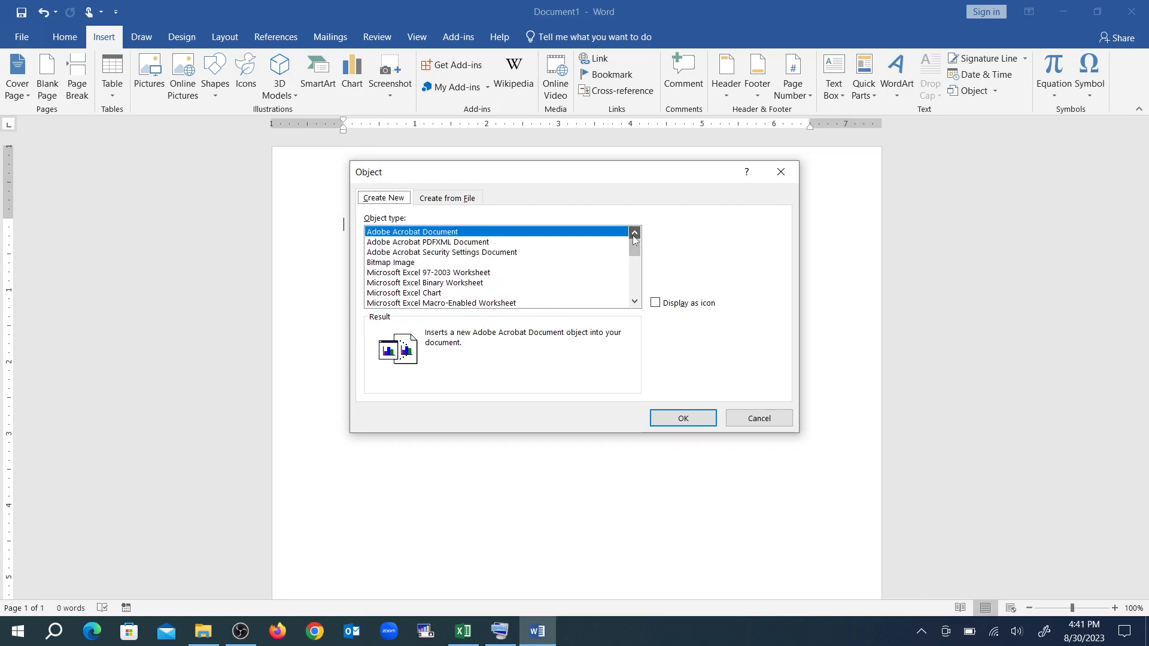
{"action": "left_click", "coordinate": [410, 274]}
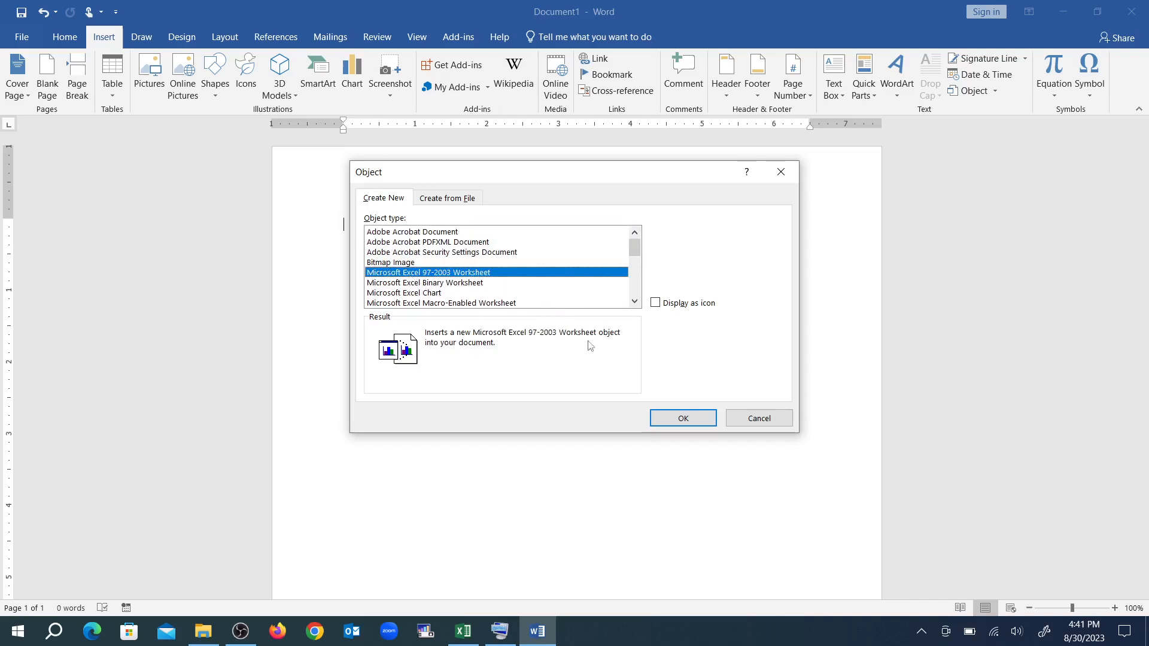
{"action": "left_click", "coordinate": [683, 417]}
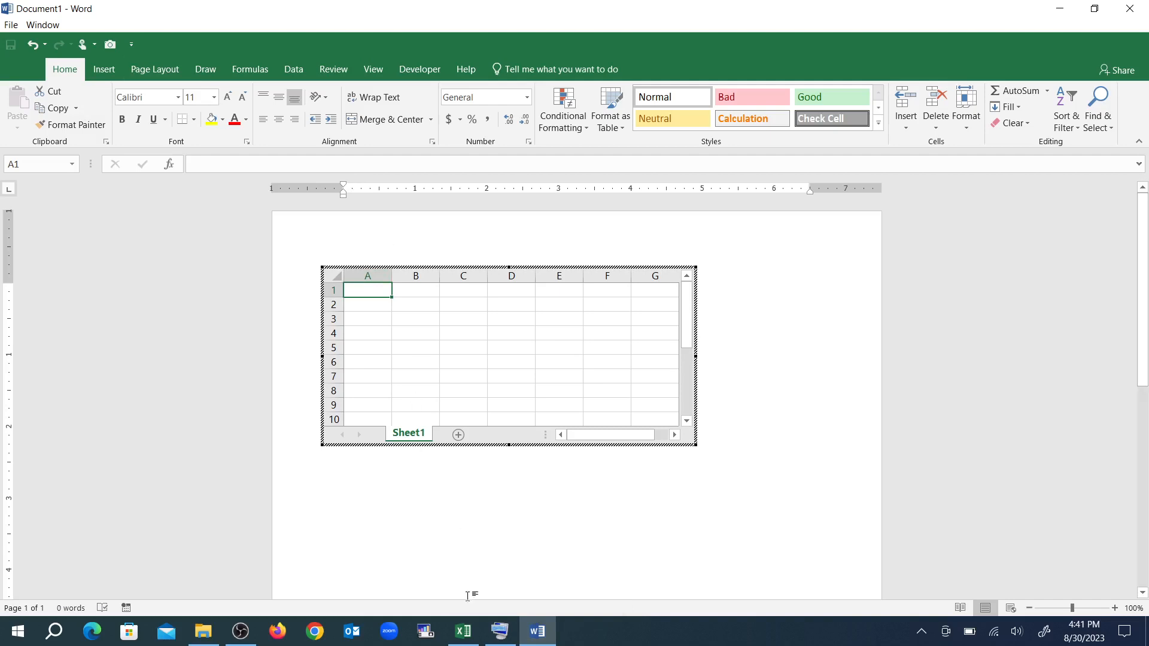
Compare the embedded worksheet's interface with the Tutorial workbook in Excel, and return to the Word document
{"action": "left_click", "coordinate": [462, 633]}
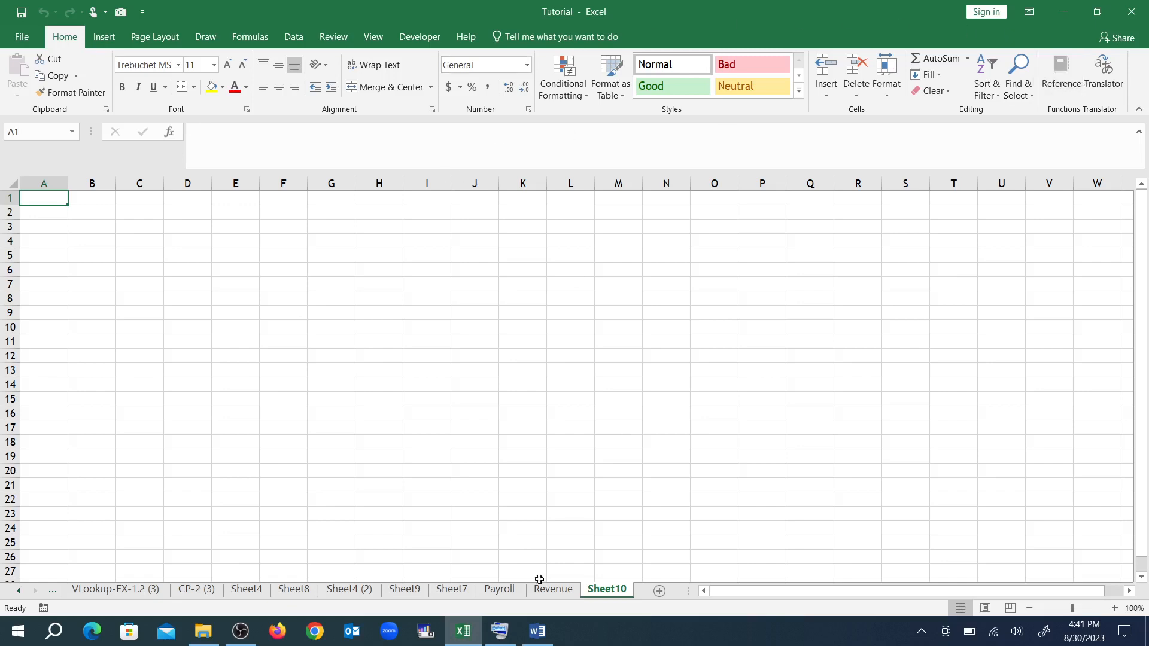
{"action": "left_click", "coordinate": [538, 632]}
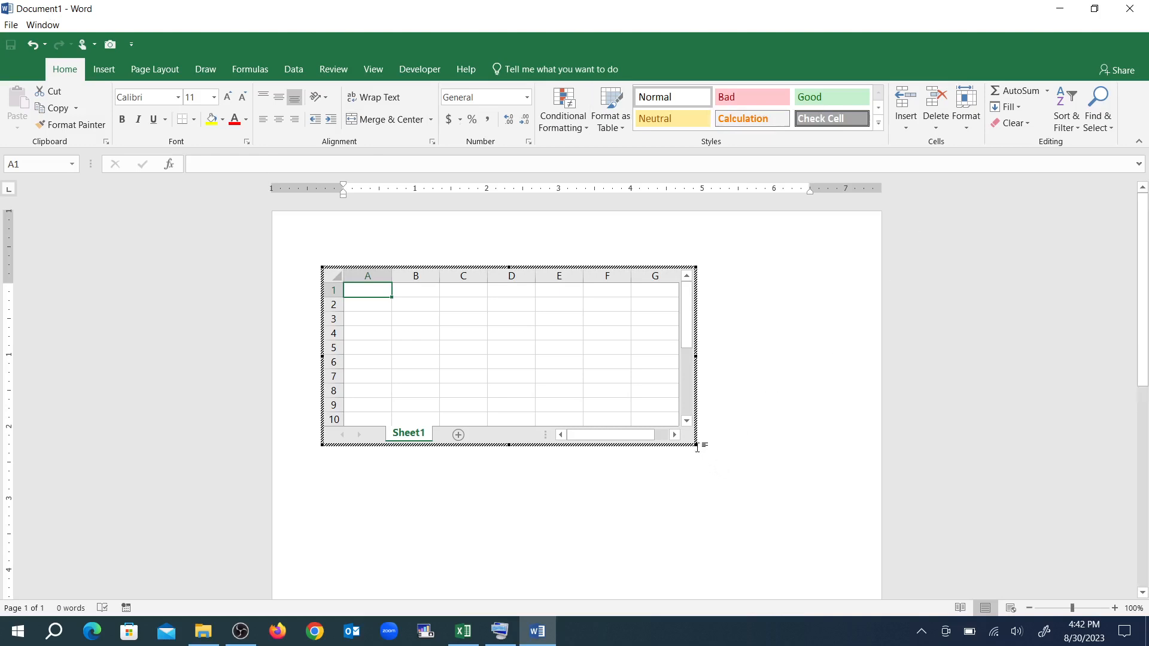
Enlarge the embedded worksheet to show columns A to J and 16 rows, and add two more sheets to it
{"action": "left_click_drag", "start_coordinate": [698, 447], "coordinate": [846, 541]}
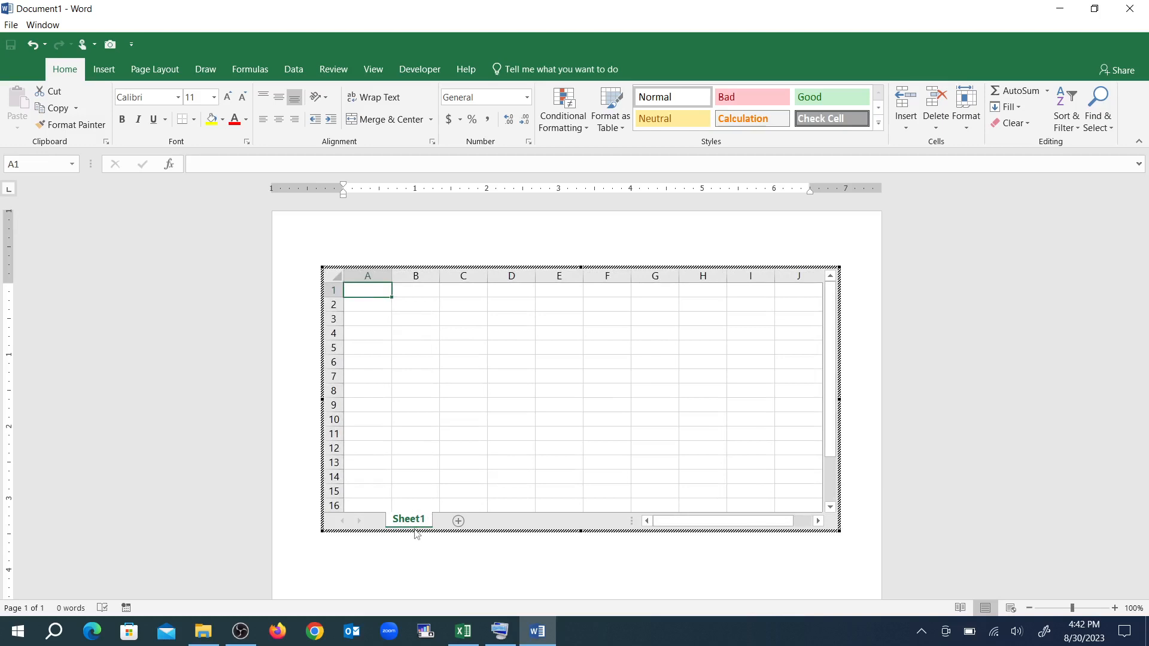
{"action": "left_click", "coordinate": [458, 522]}
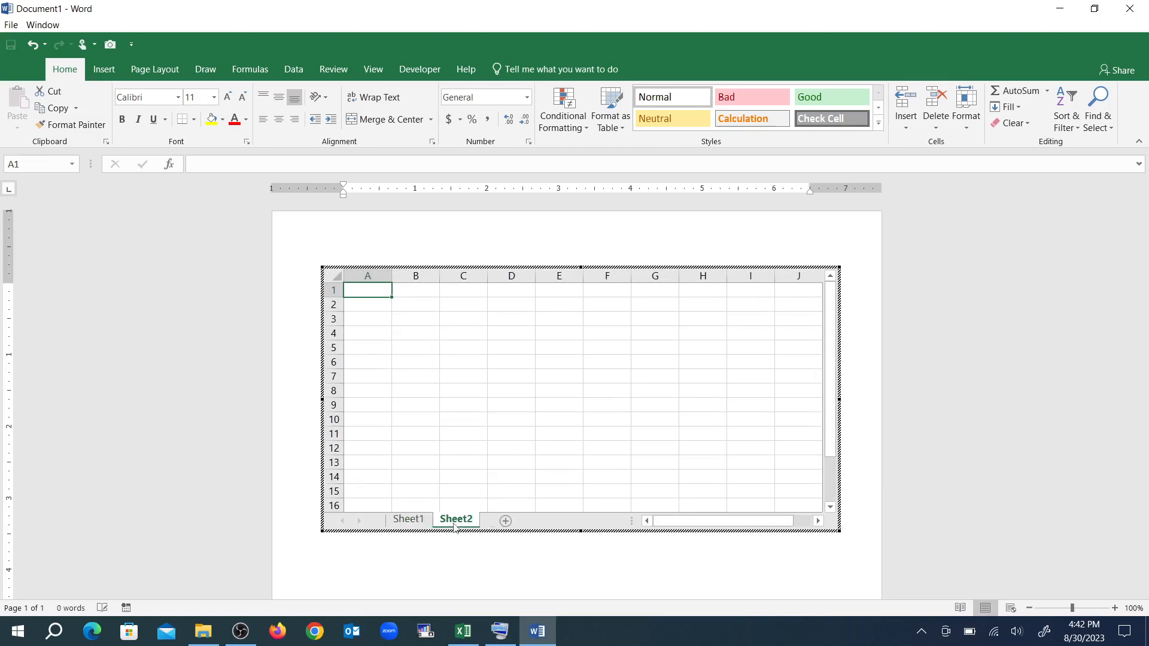
{"action": "left_click", "coordinate": [505, 522]}
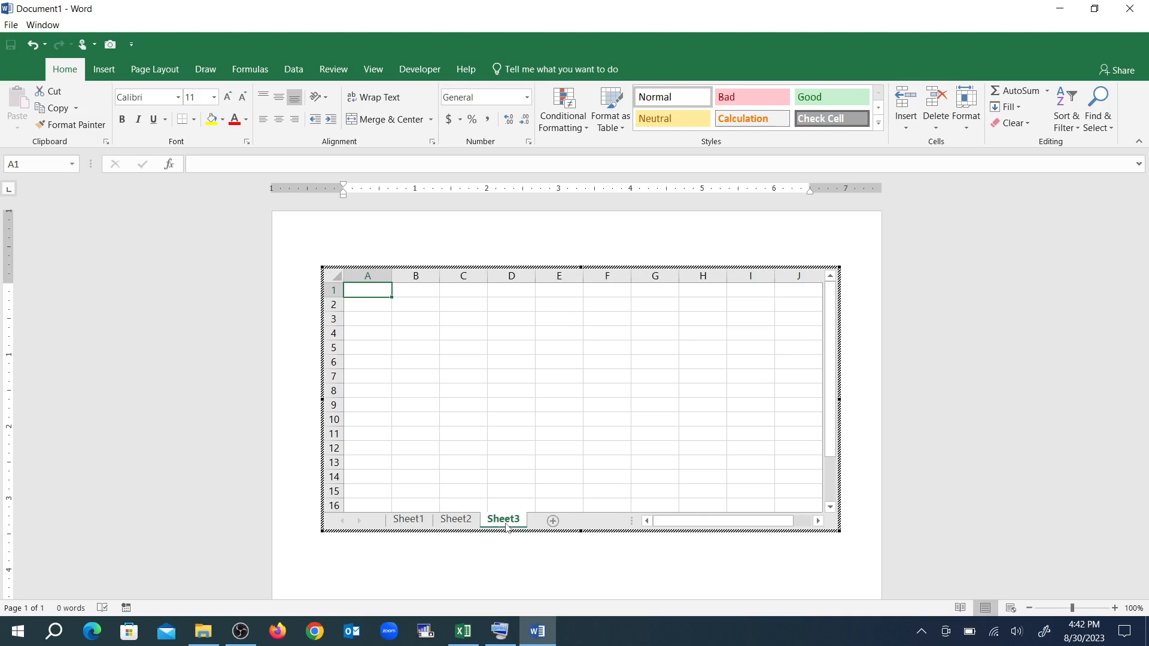
Enter SUNDAY in cell A1 of Sheet1 in the embedded worksheet
{"action": "left_click", "coordinate": [422, 521]}
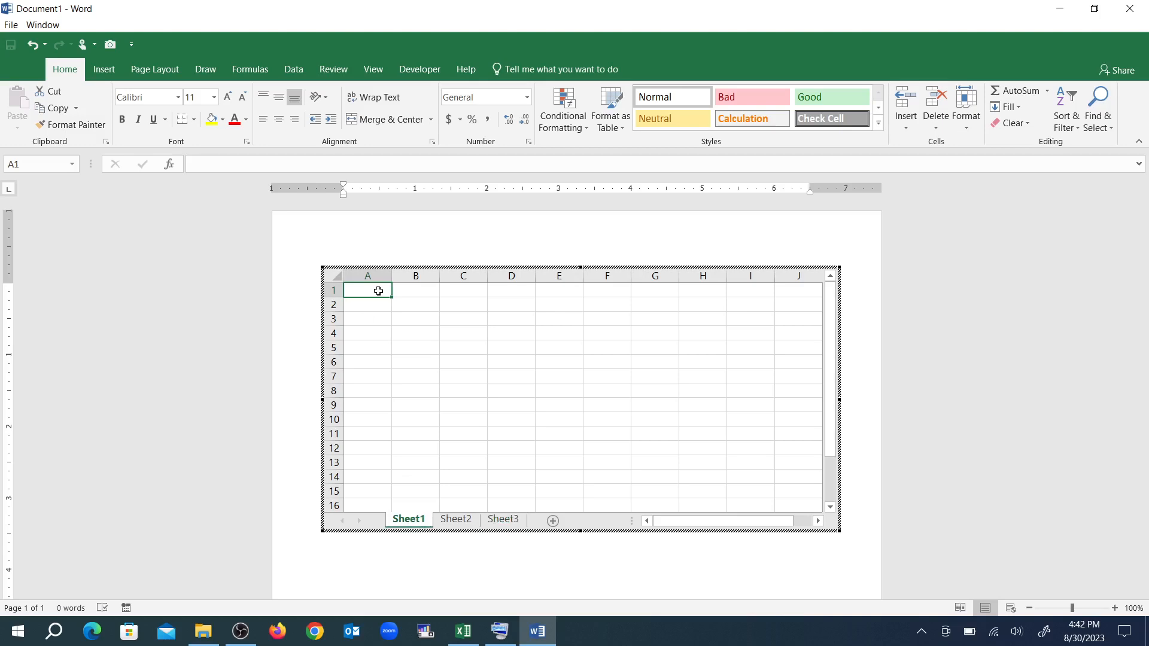
{"action": "type", "text": "S"}
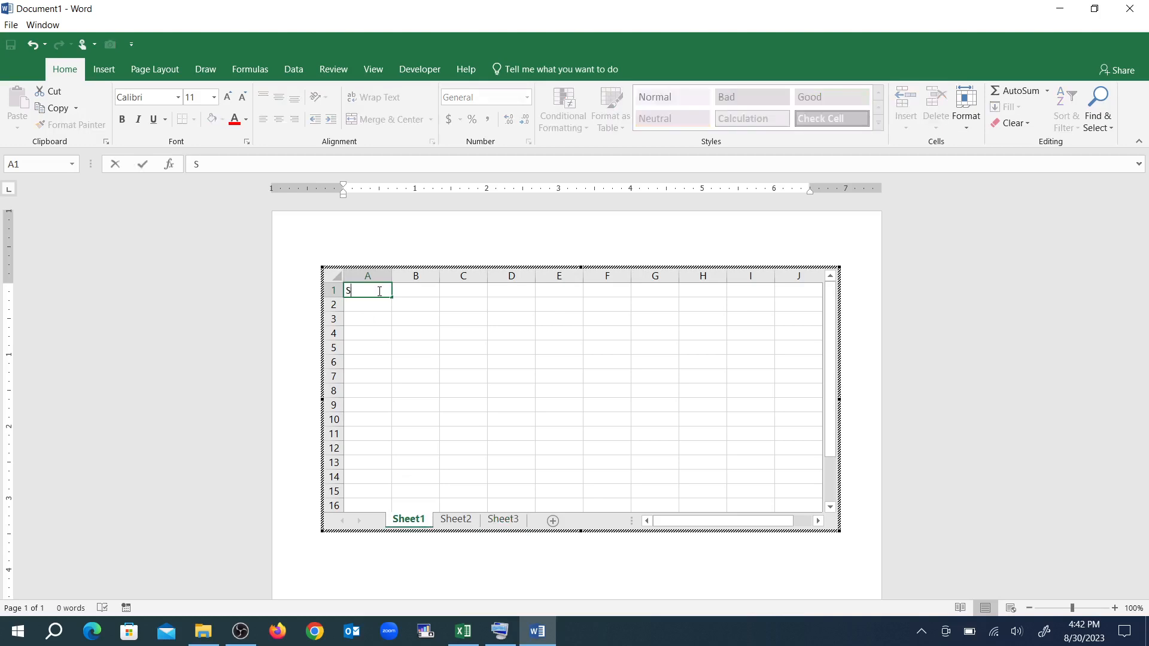
{"action": "type", "text": "UNDAY"}
{"action": "key", "text": "Return"}
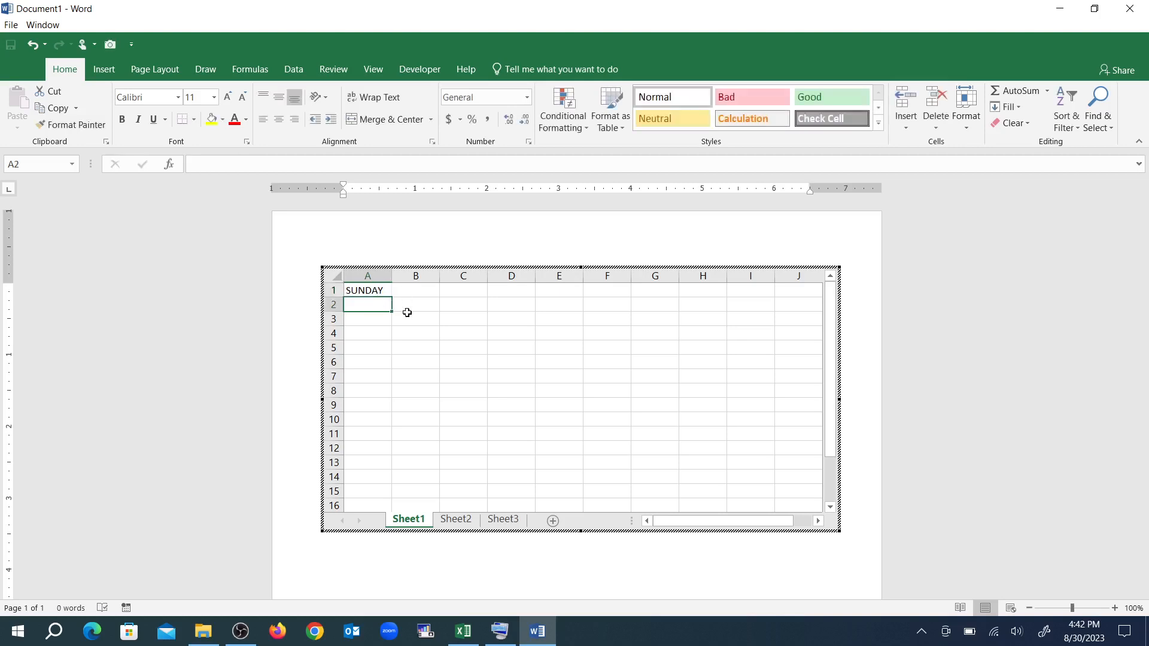
Fill the weekday series from A1 down to A12 and widen column A to fit the longest names
{"action": "left_click", "coordinate": [377, 288]}
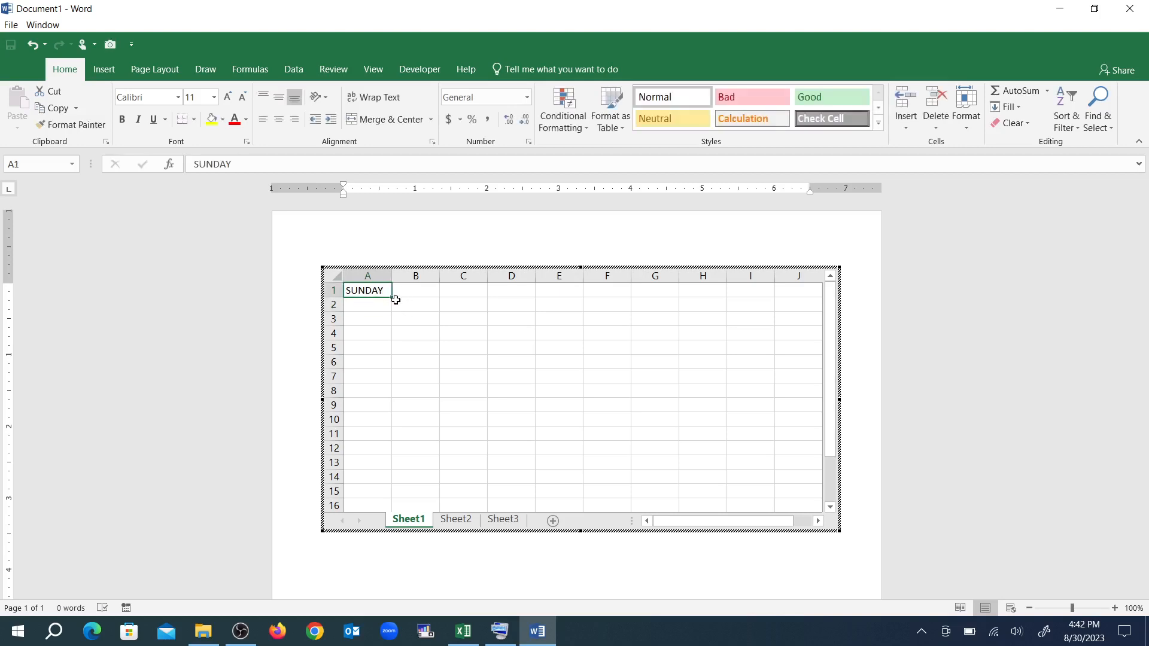
{"action": "left_click_drag", "start_coordinate": [393, 297], "coordinate": [399, 465]}
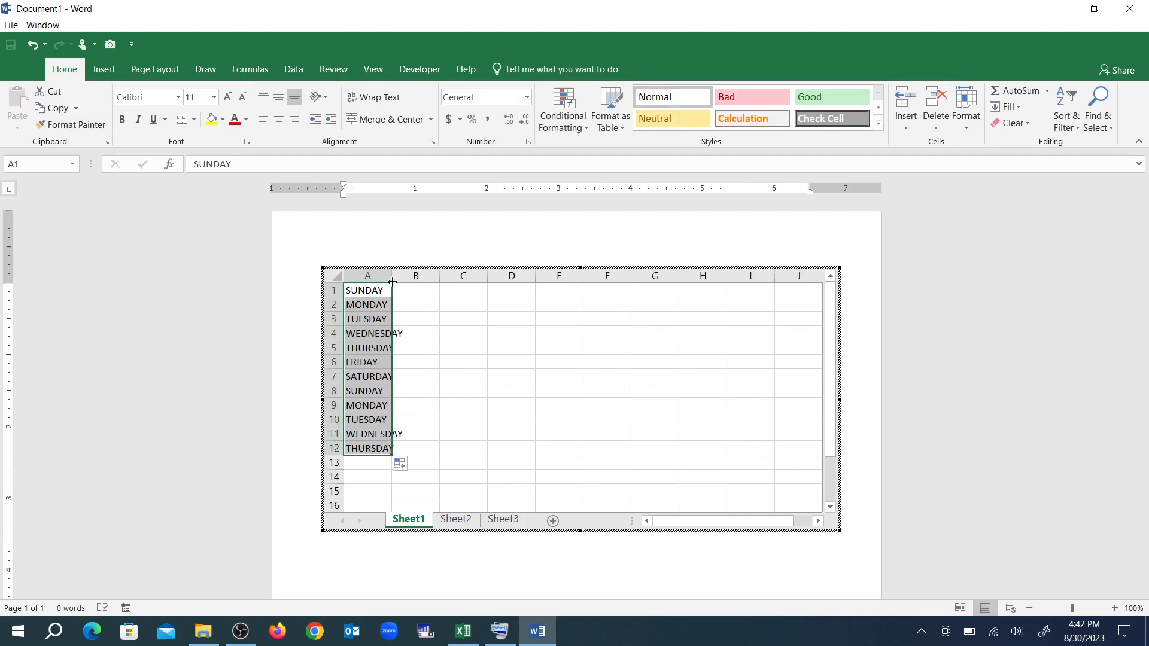
{"action": "left_click_drag", "start_coordinate": [392, 276], "coordinate": [411, 276]}
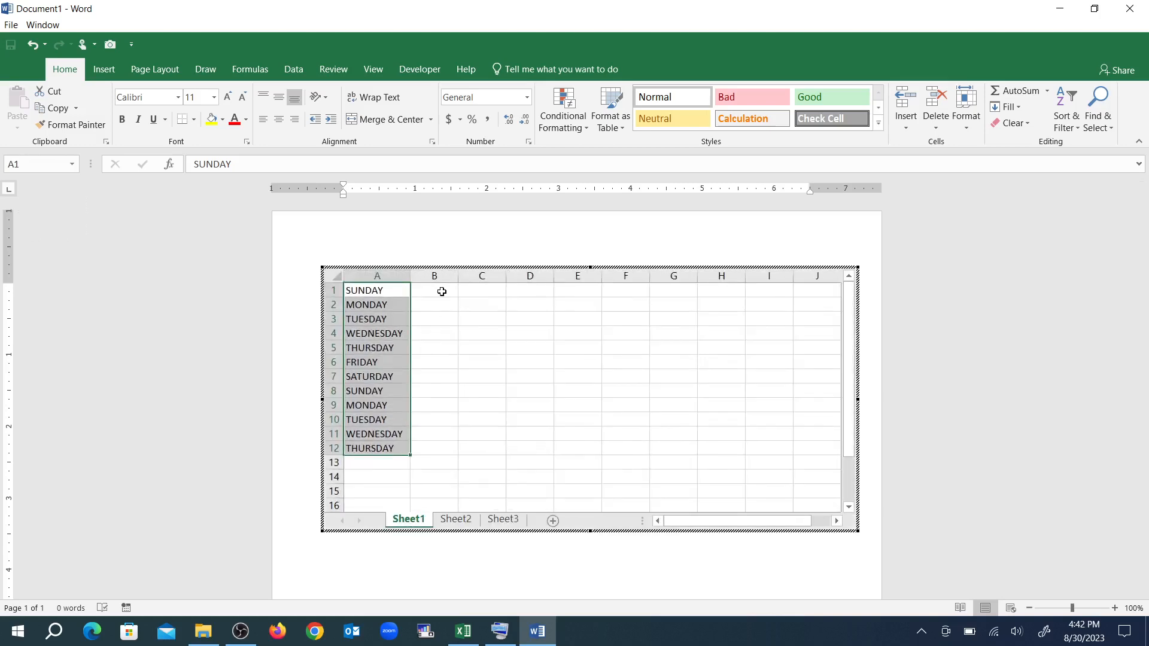
Enter the values 25, 26, 23, 35, 39, 36, 38, 15 and 58 in cells B1 to B9
{"action": "left_click", "coordinate": [442, 291]}
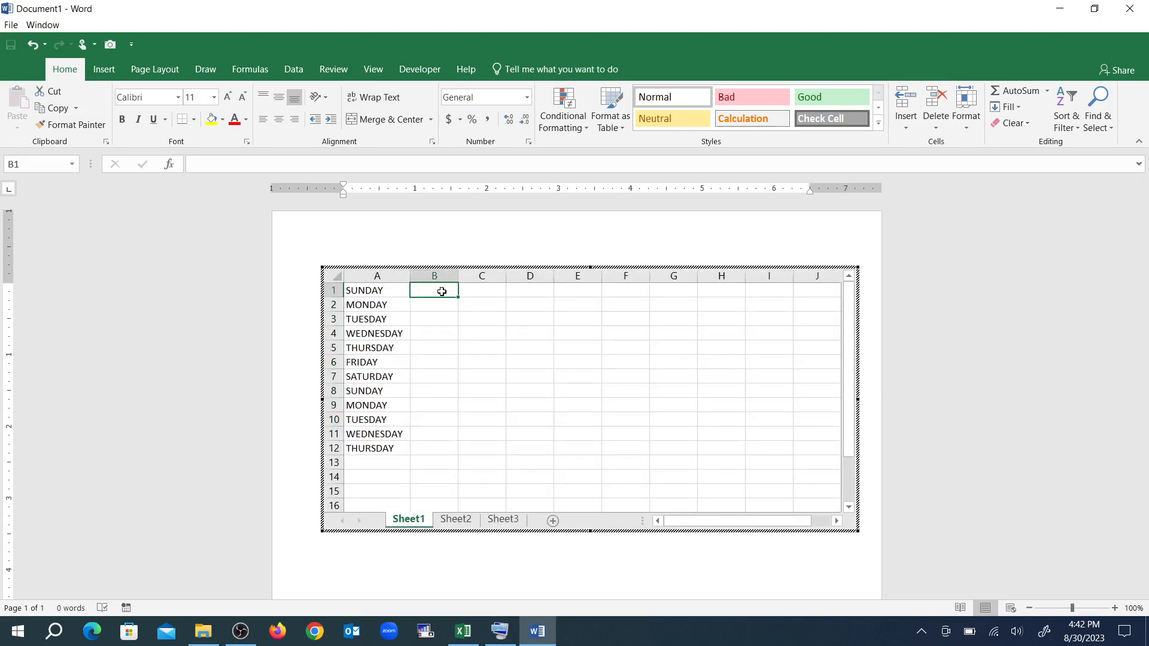
{"action": "type", "text": "25"}
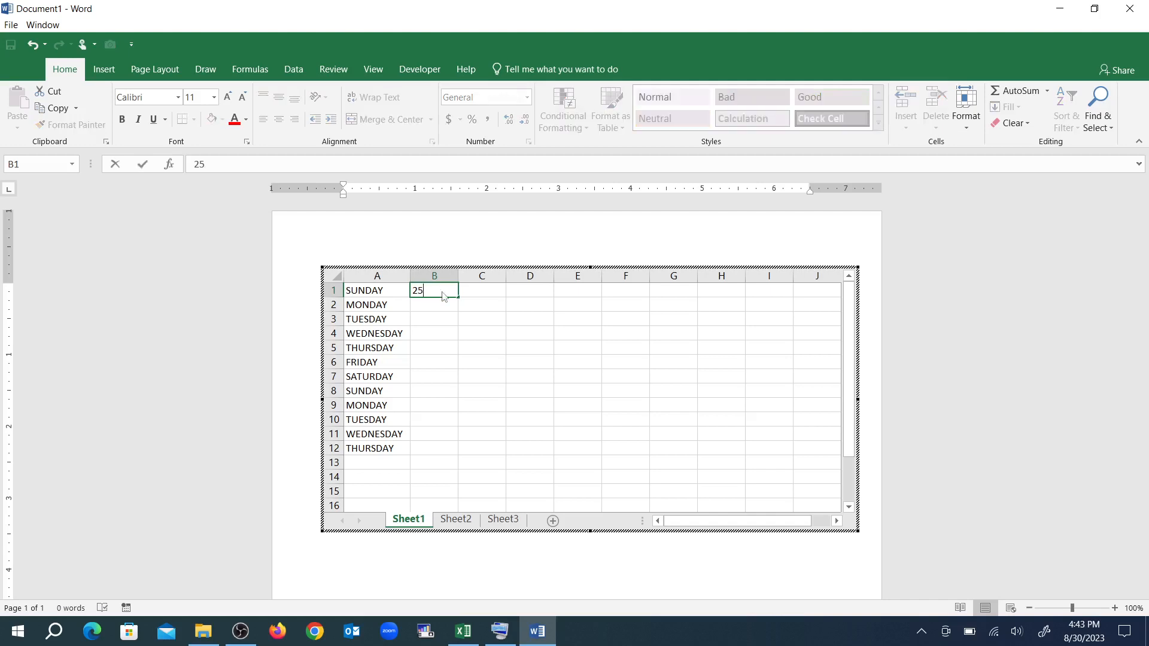
{"action": "key", "text": "Return"}
{"action": "type", "text": "26"}
{"action": "key", "text": "Return"}
{"action": "type", "text": "23"}
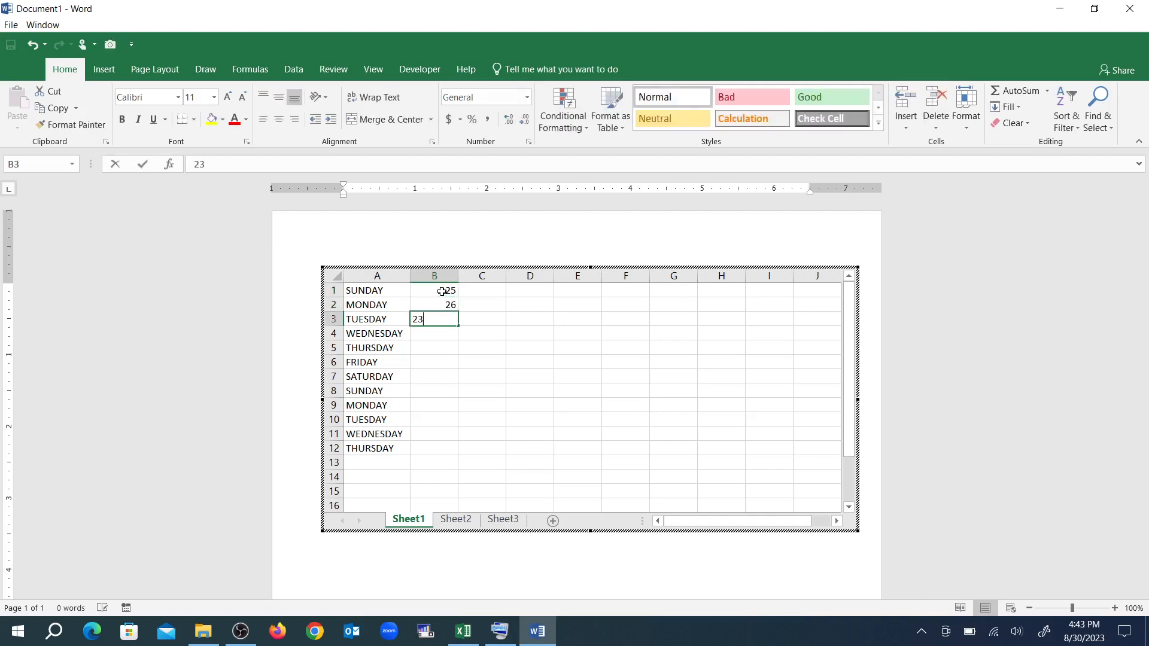
{"action": "key", "text": "Return"}
{"action": "type", "text": "35"}
{"action": "key", "text": "Return"}
{"action": "type", "text": "39"}
{"action": "key", "text": "Return"}
{"action": "type", "text": "36"}
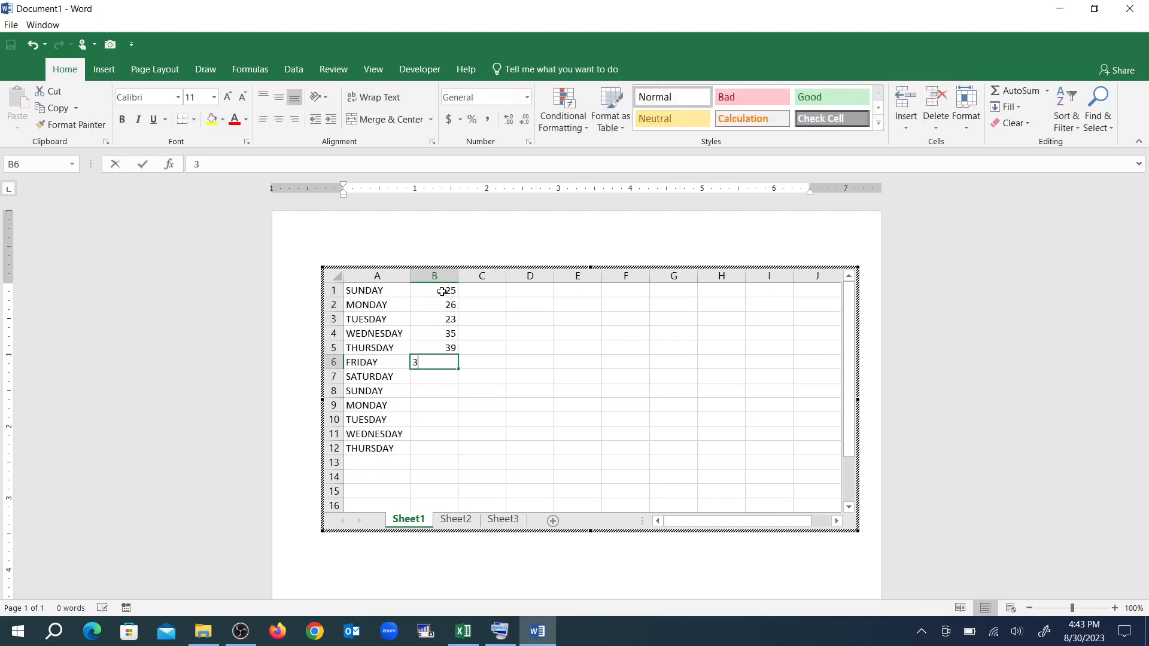
{"action": "key", "text": "Return"}
{"action": "type", "text": "38"}
{"action": "key", "text": "Return"}
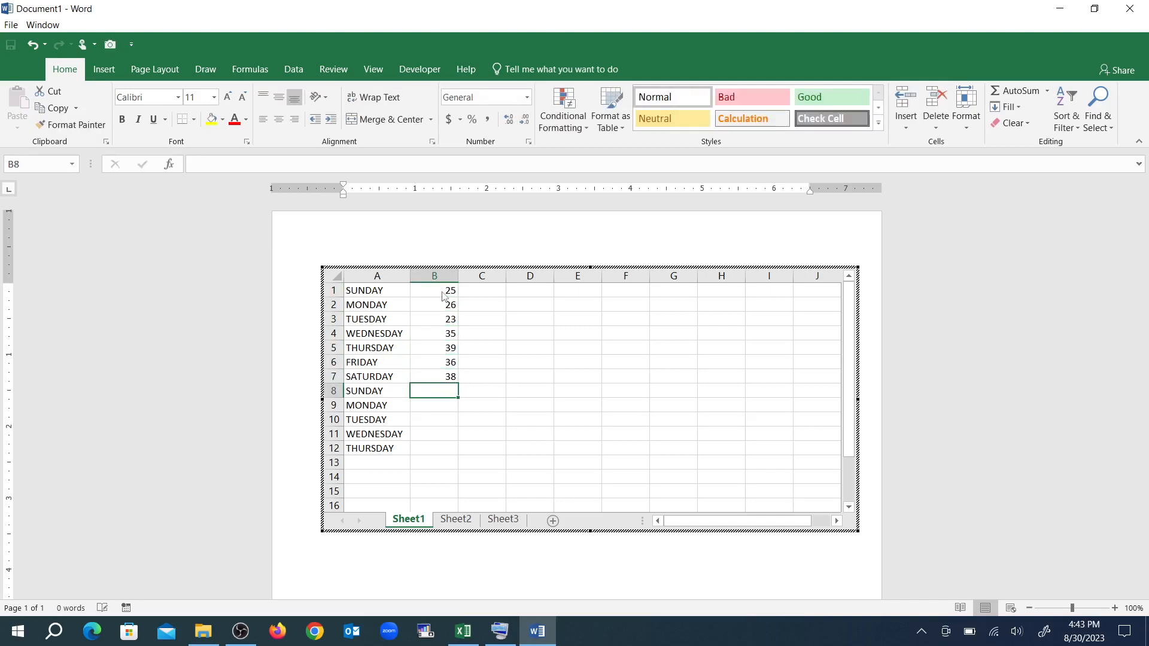
{"action": "type", "text": "15"}
{"action": "key", "text": "Return"}
{"action": "type", "text": "58"}
{"action": "key", "text": "Return"}
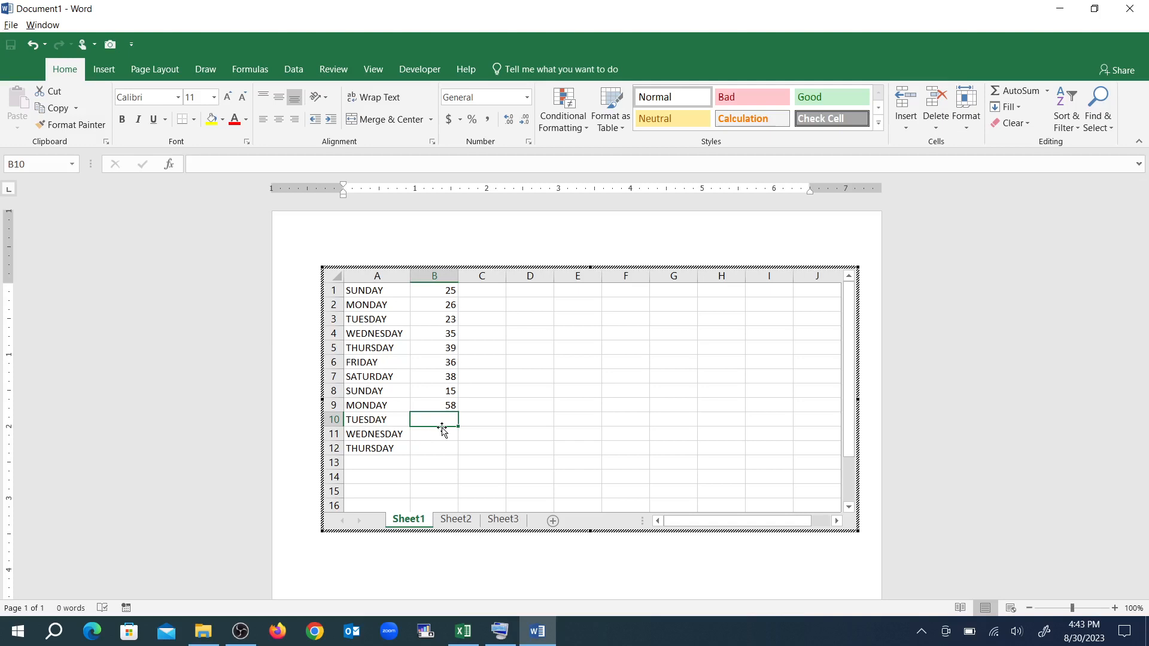
Total B1:B9 in cell B10 with an automatic SUM formula
{"action": "key", "text": "alt+equal"}
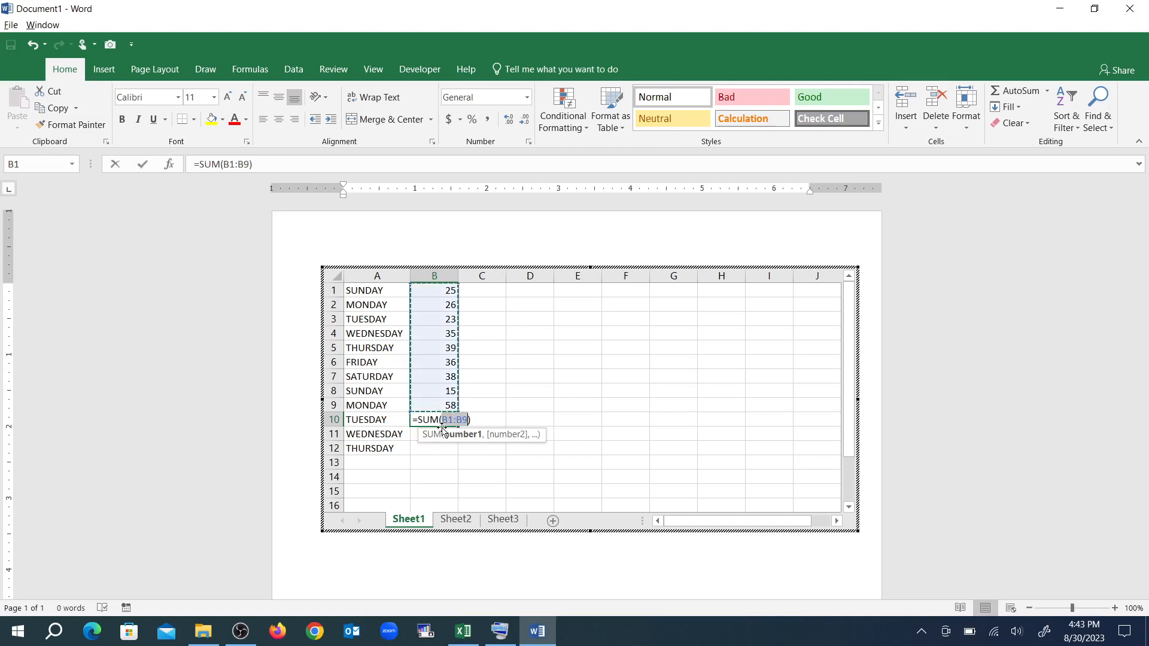
{"action": "key", "text": "Return"}
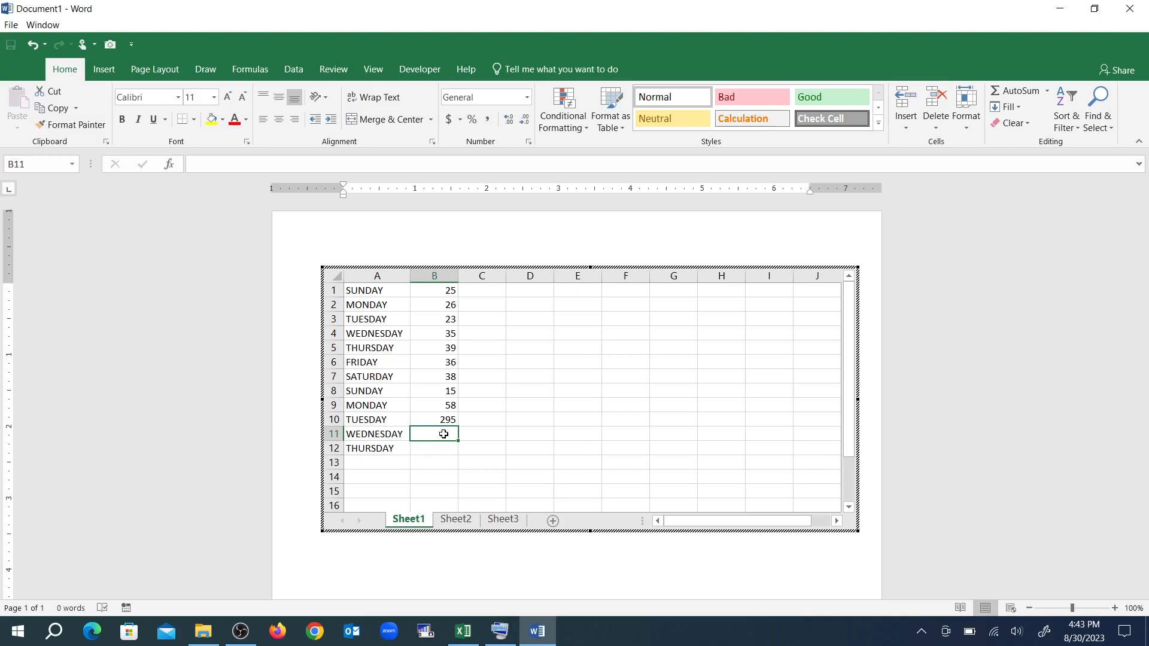
Count the numeric entries of B1:B9 in cell B11 with the formula =COUNT(B1:B9)
{"action": "type", "text": "="}
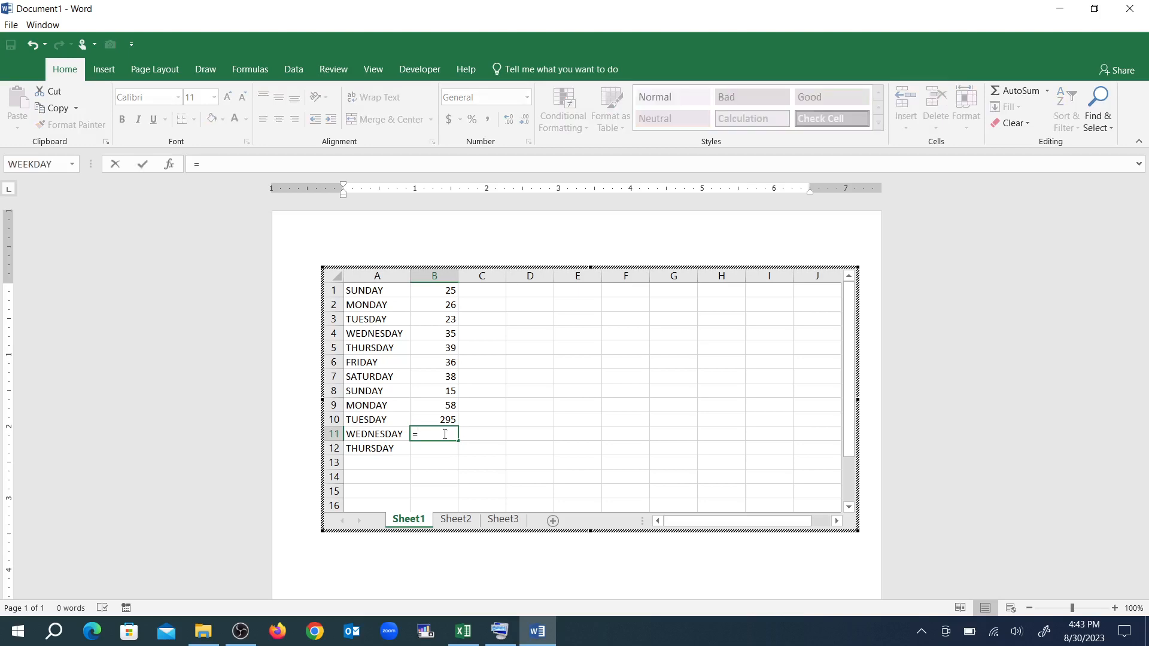
{"action": "type", "text": "COUNT"}
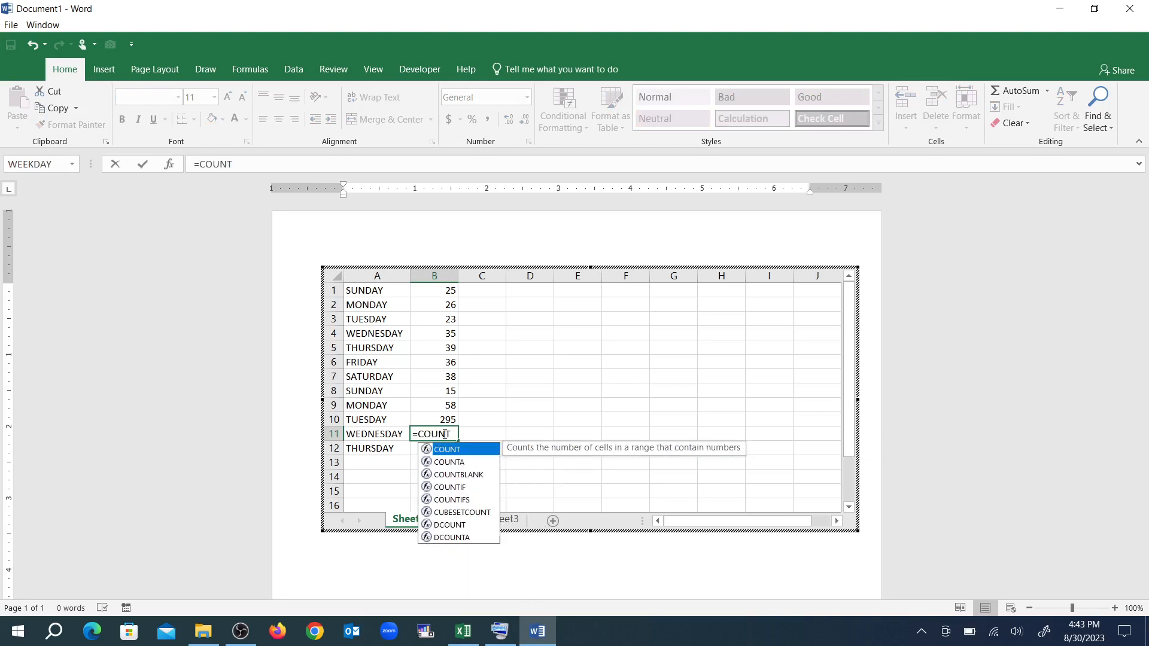
{"action": "type", "text": "("}
{"action": "left_click", "coordinate": [436, 291]}
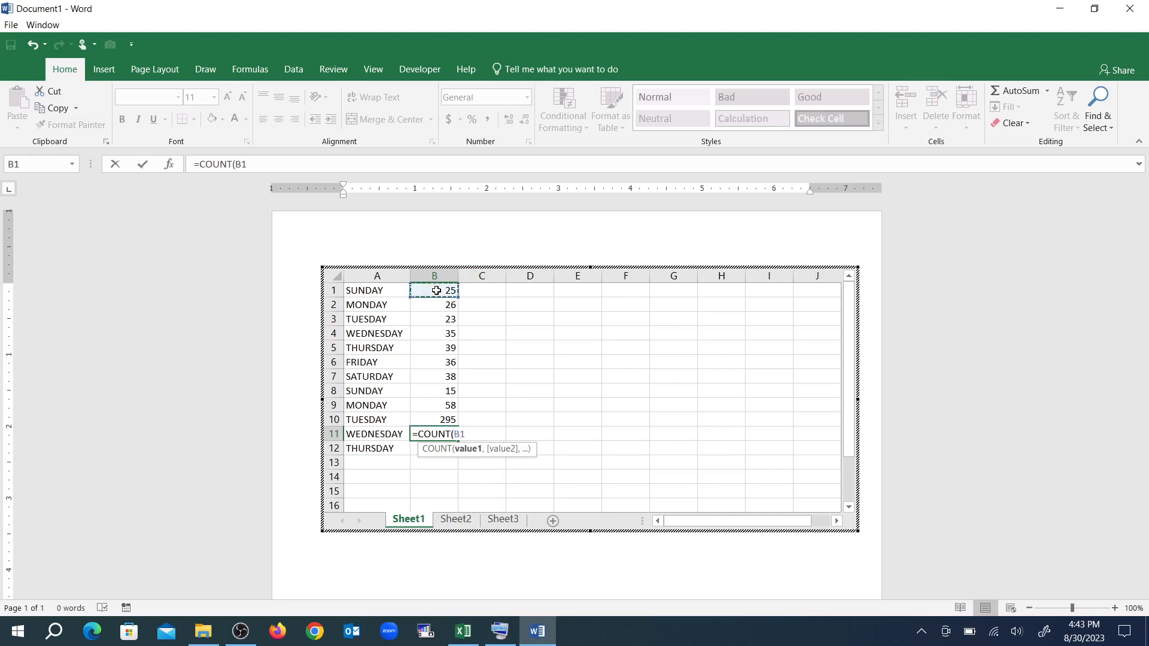
{"action": "key", "text": "shift+Down"}
{"action": "key", "text": "shift+Down"}
{"action": "key", "text": "shift+Down"}
{"action": "key", "text": "shift+Down"}
{"action": "key", "text": "shift+Down"}
{"action": "key", "text": "shift+Down"}
{"action": "key", "text": "shift+Down"}
{"action": "key", "text": "shift+Down"}
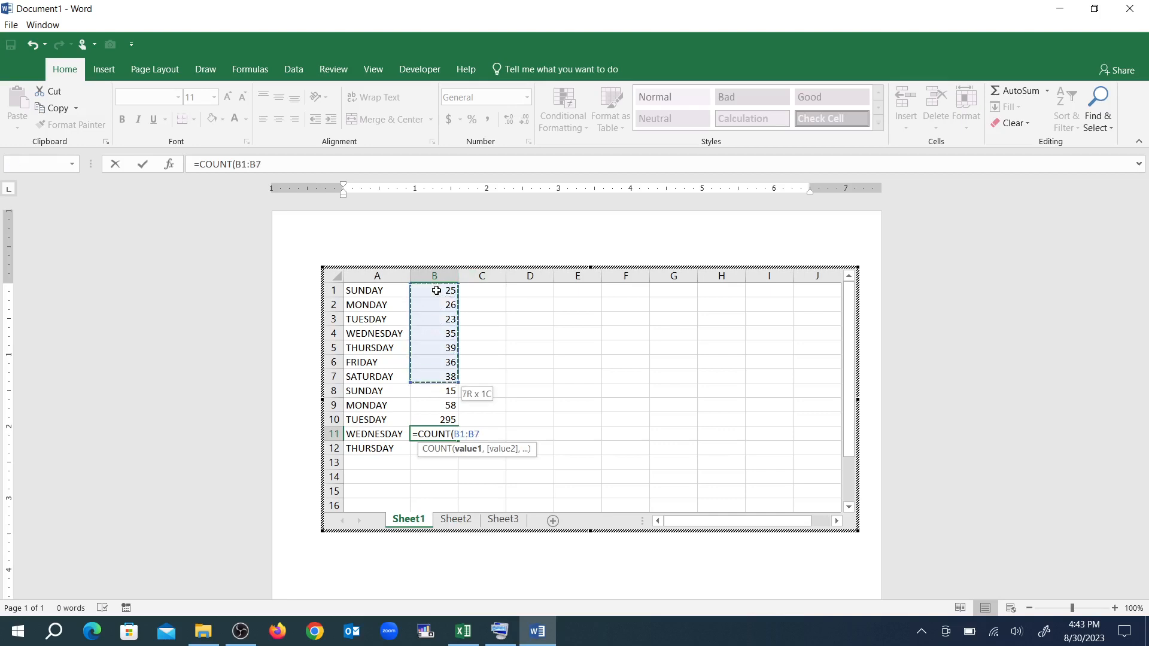
{"action": "type", "text": ")"}
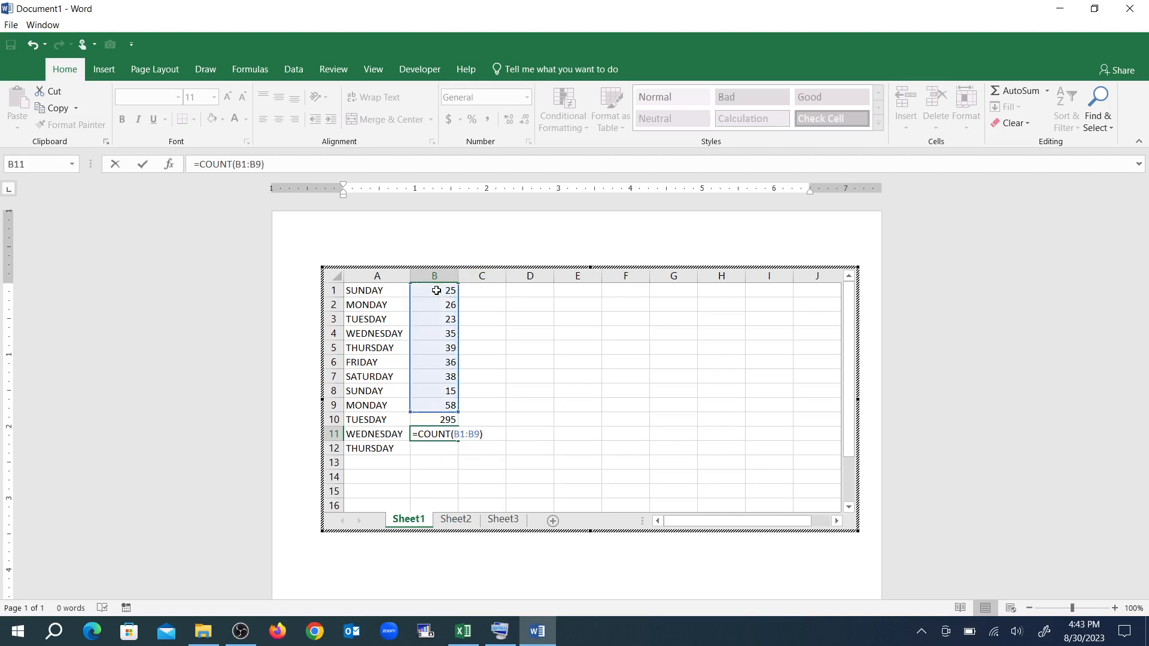
{"action": "key", "text": "Return"}
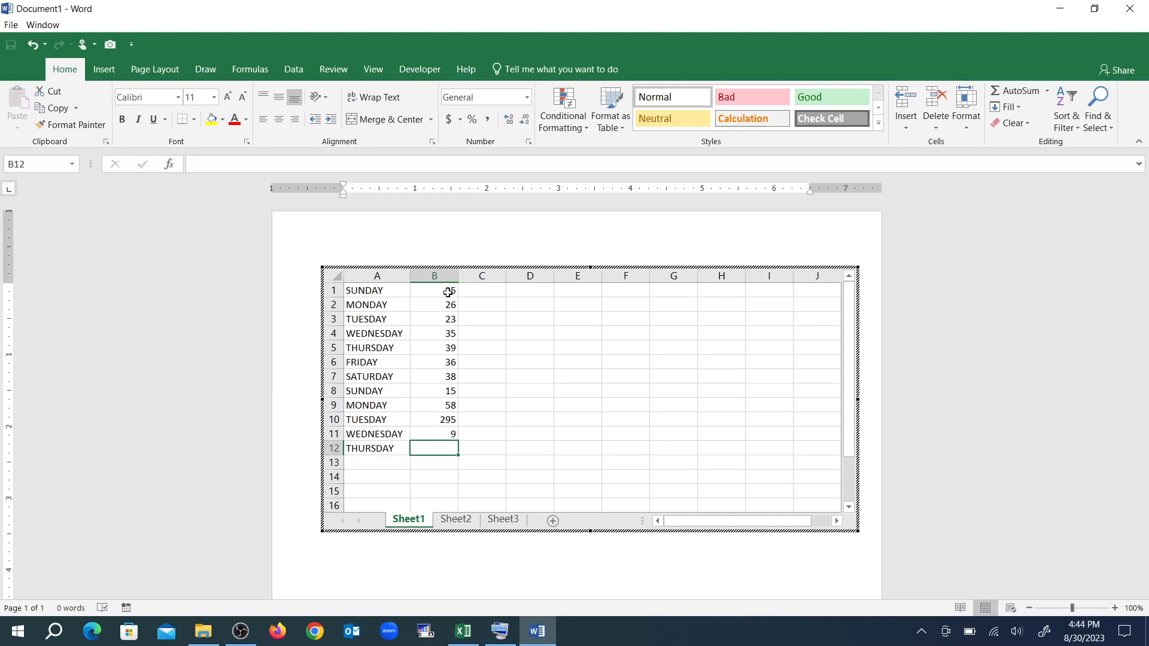
Insert a 2-D clustered column chart of the values in B1:B9
{"action": "left_click", "coordinate": [447, 291]}
{"action": "left_click_drag", "start_coordinate": [447, 290], "coordinate": [440, 402]}
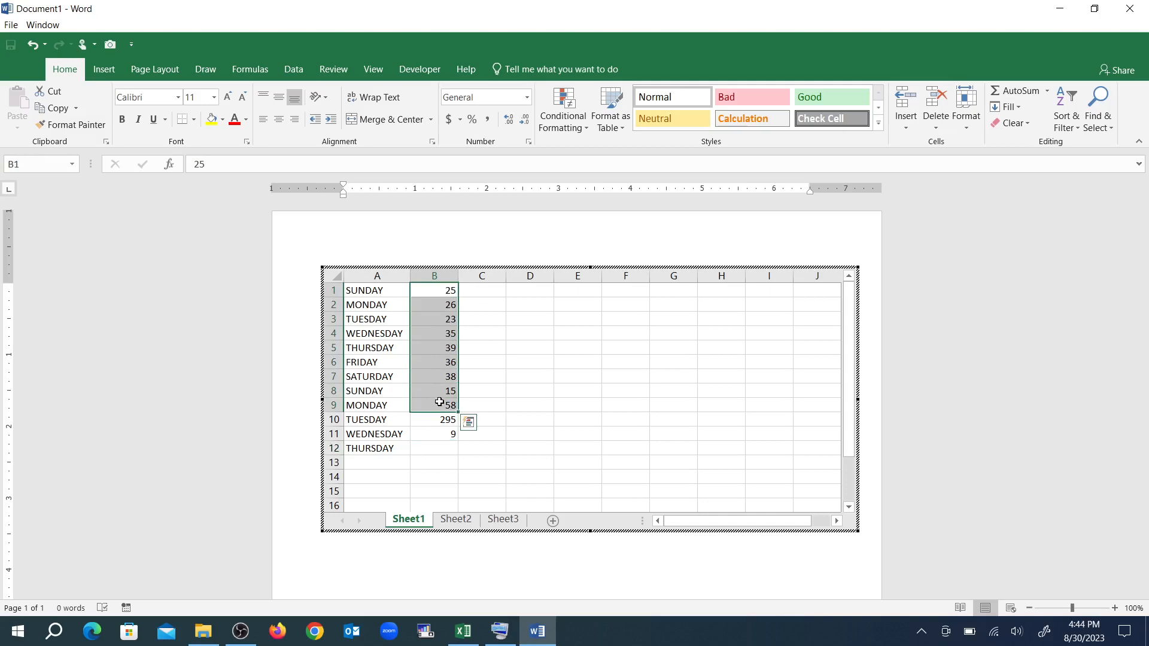
{"action": "left_click", "coordinate": [103, 70]}
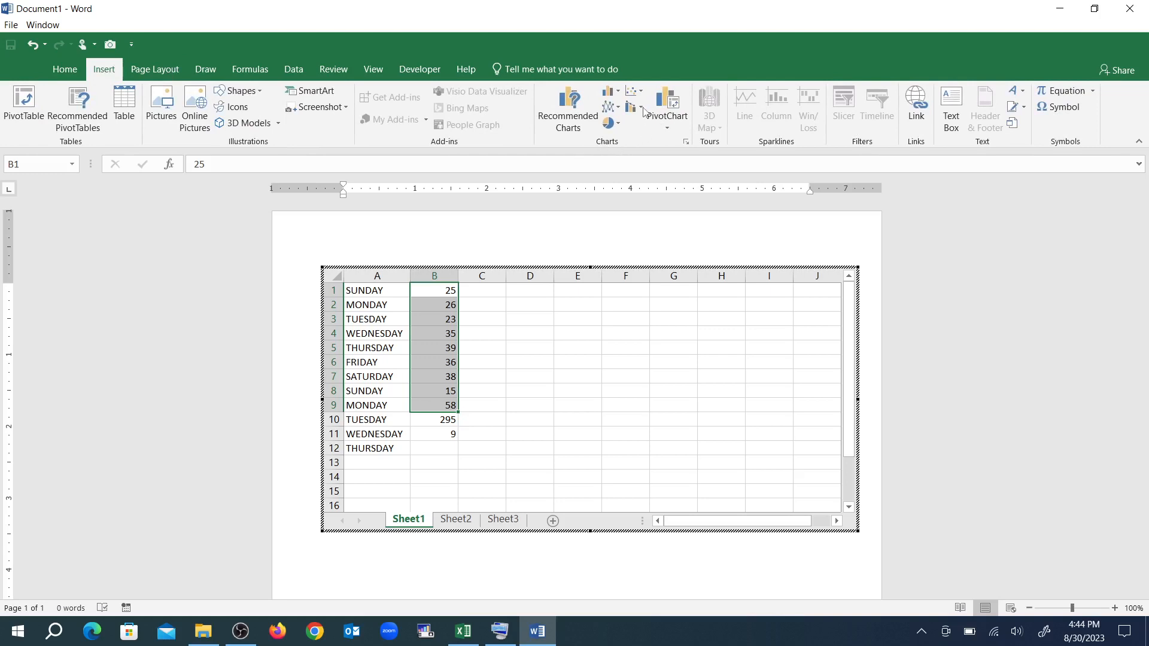
{"action": "left_click", "coordinate": [609, 94]}
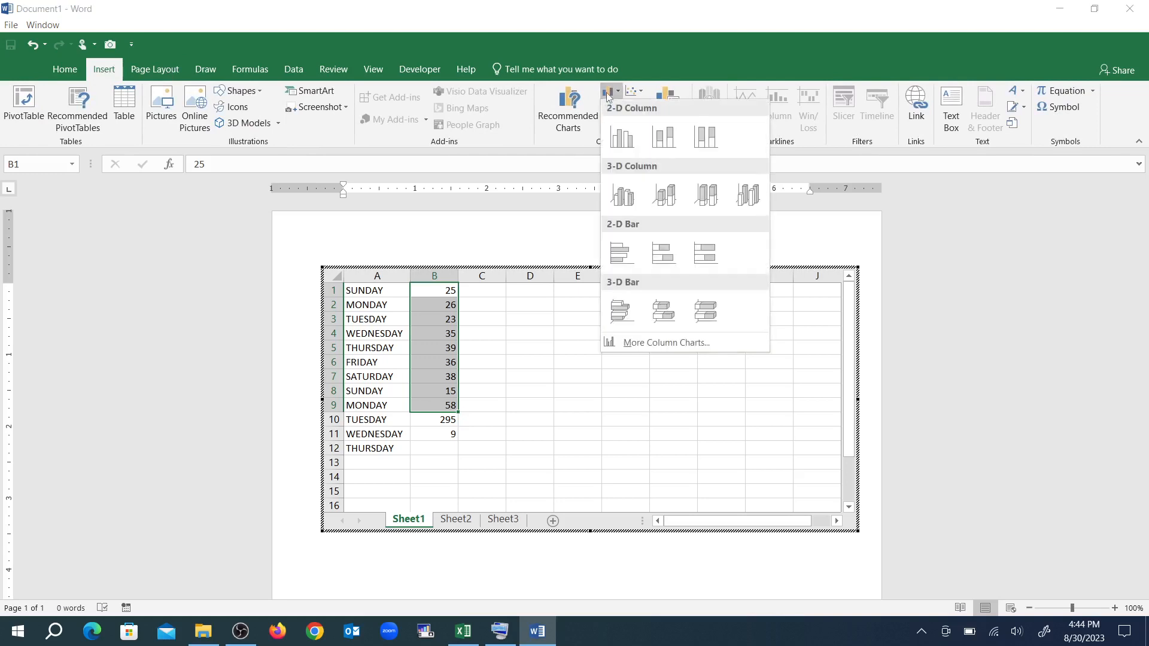
{"action": "left_click", "coordinate": [623, 142]}
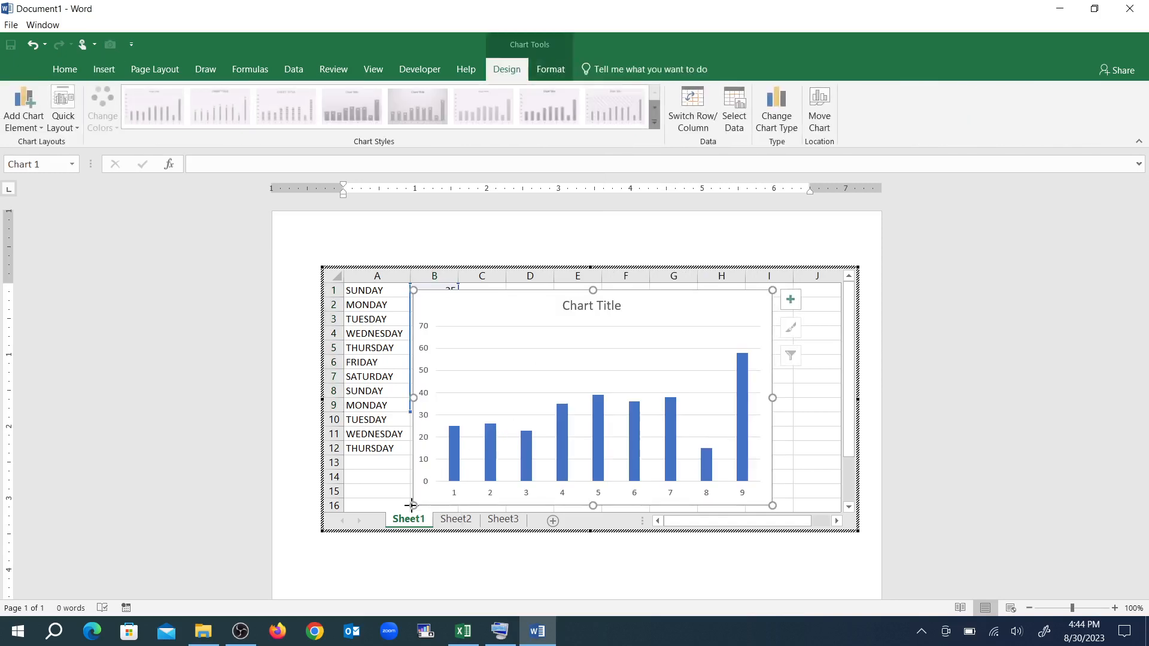
Shrink the column chart so it clears the data in column B, and extend the embedded worksheet's frame down to row 19
{"action": "left_click_drag", "start_coordinate": [413, 506], "coordinate": [547, 429]}
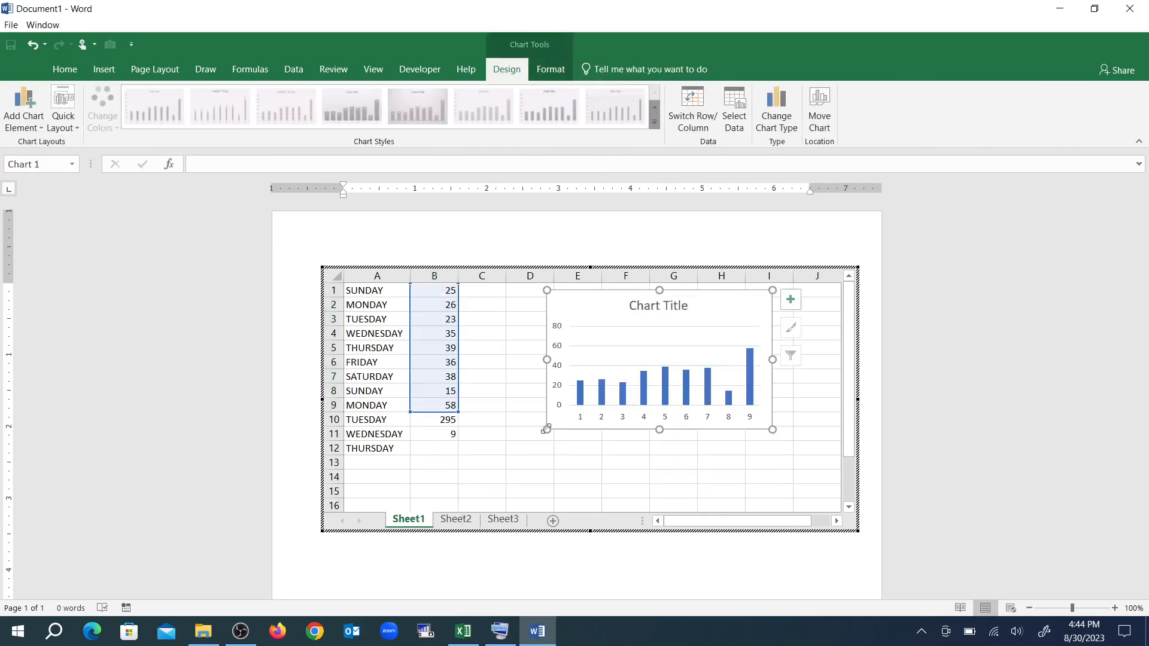
{"action": "left_click_drag", "start_coordinate": [319, 538], "coordinate": [281, 582]}
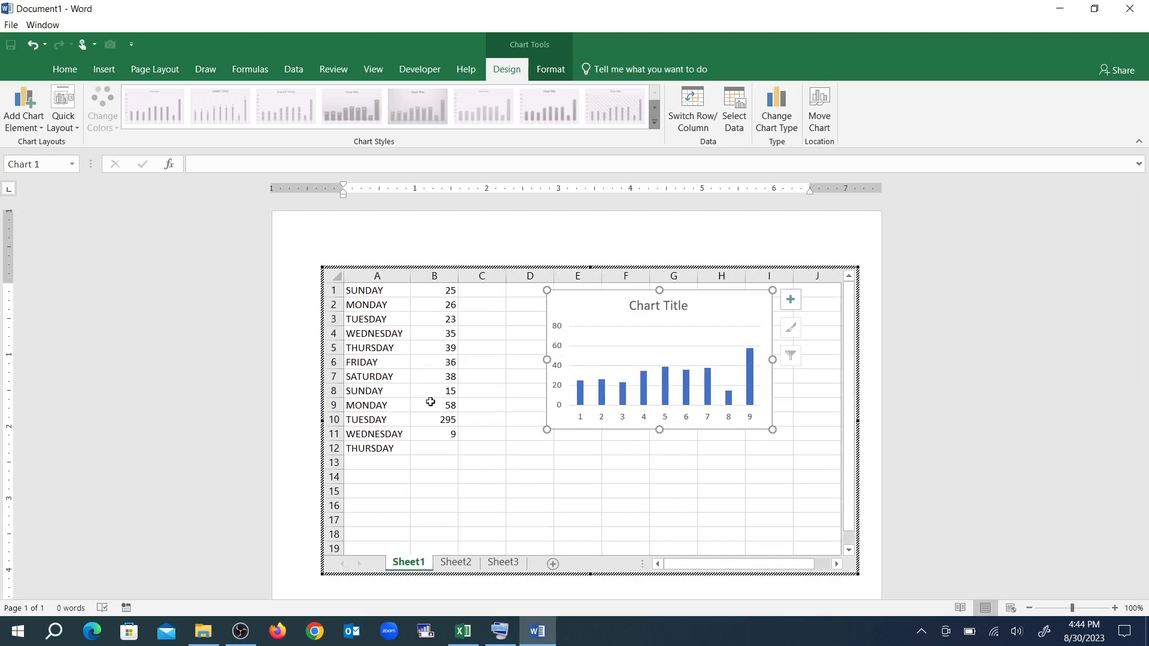
{"action": "left_click", "coordinate": [430, 402]}
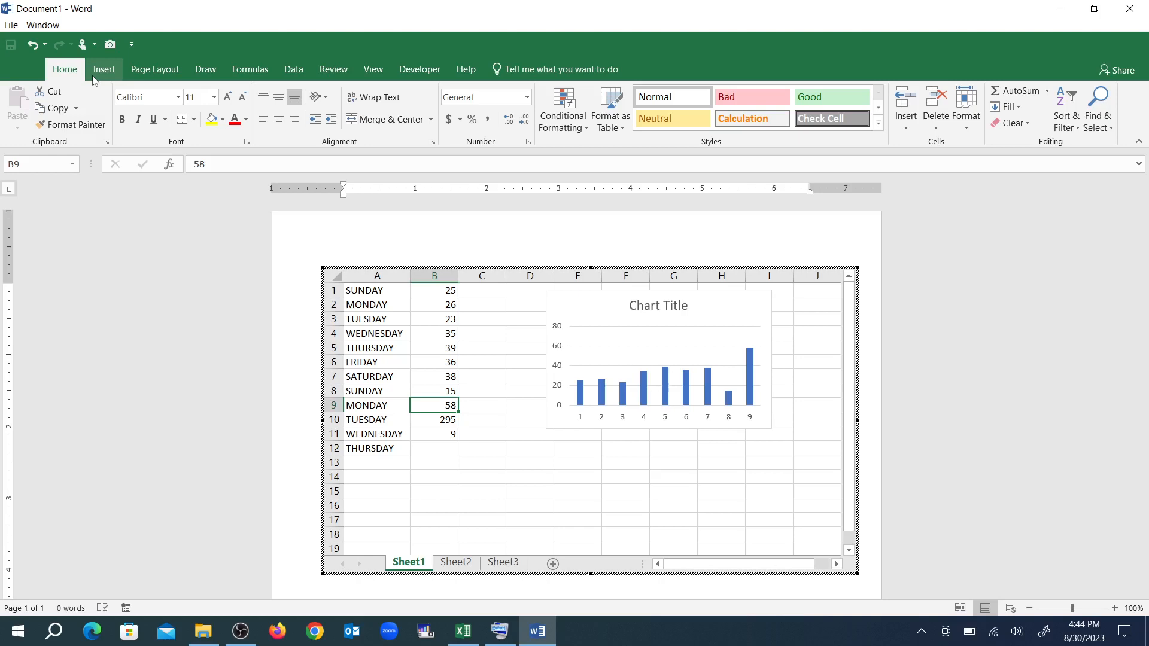
Leave the embedded worksheet and return to editing the Word document
{"action": "left_click", "coordinate": [103, 70]}
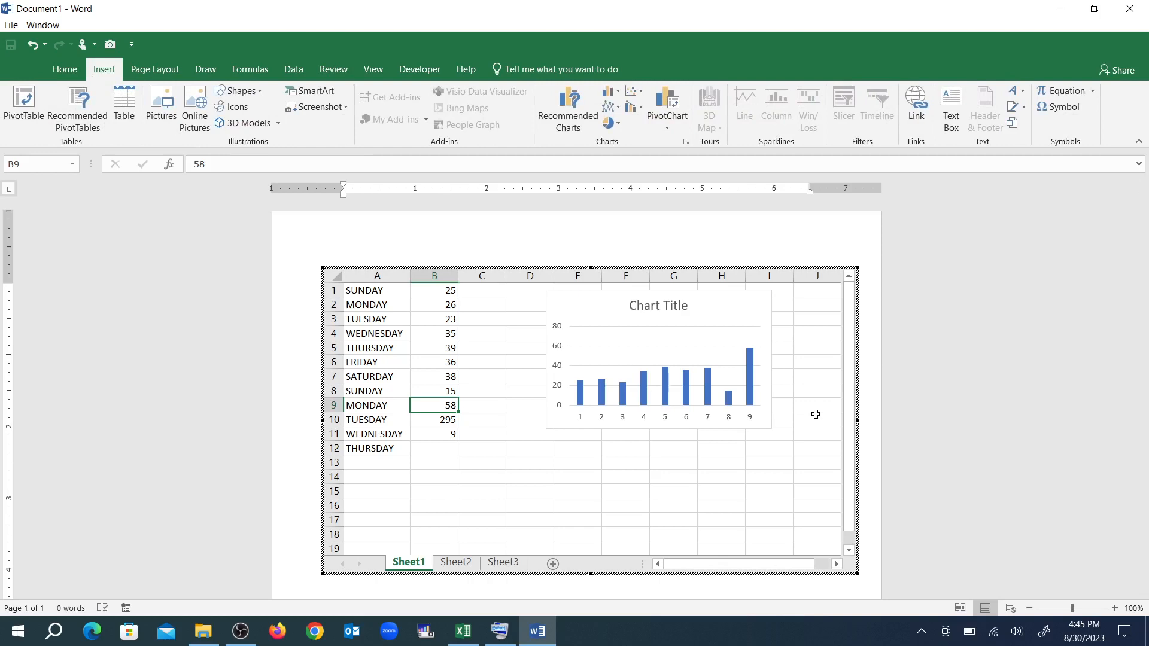
{"action": "scroll", "coordinate": [872, 471], "scroll_direction": "down", "scroll_amount": 1}
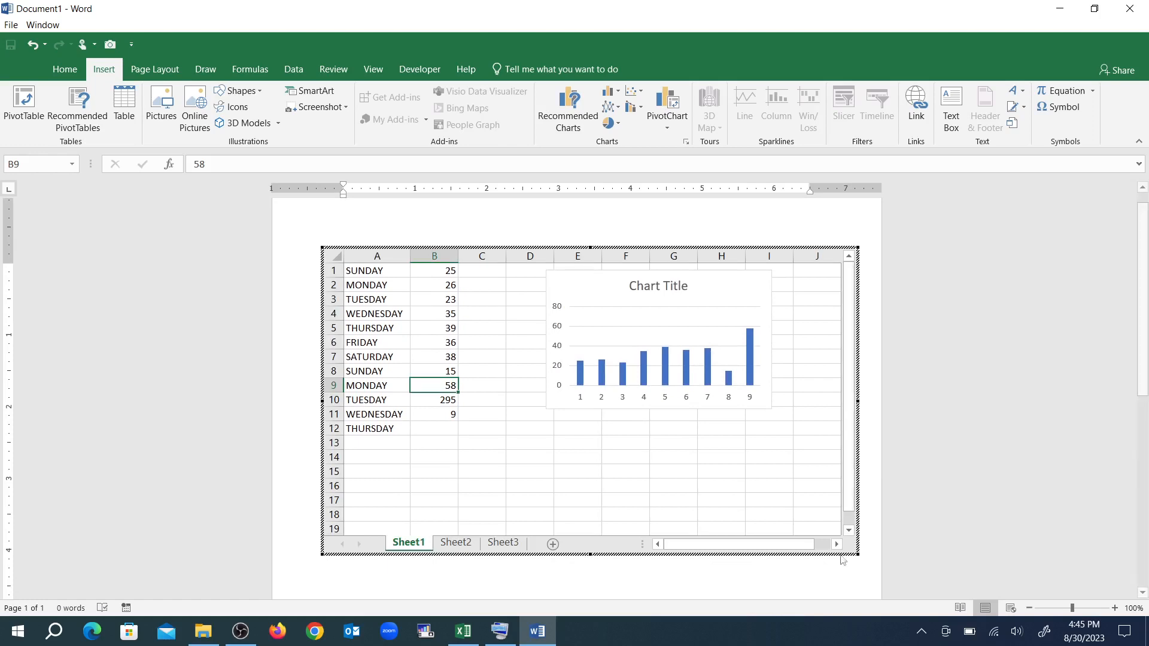
{"action": "left_click", "coordinate": [767, 586]}
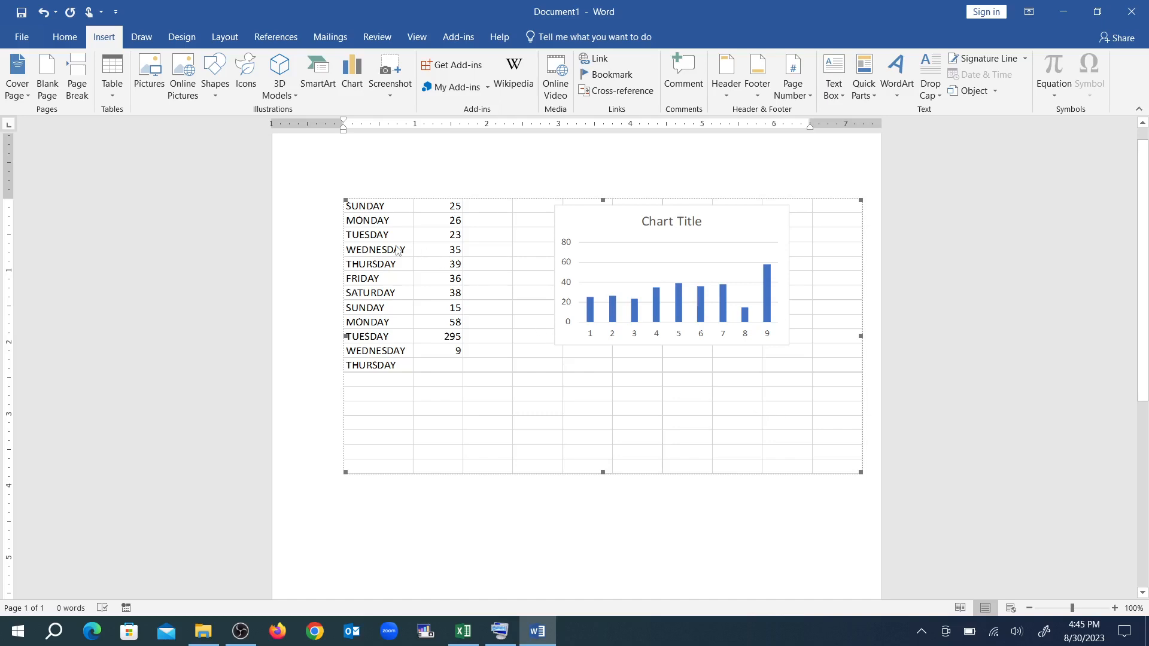
Reopen the embedded worksheet for editing and change cell B6 to 96 and cell B7 to 78
{"action": "left_click", "coordinate": [345, 201]}
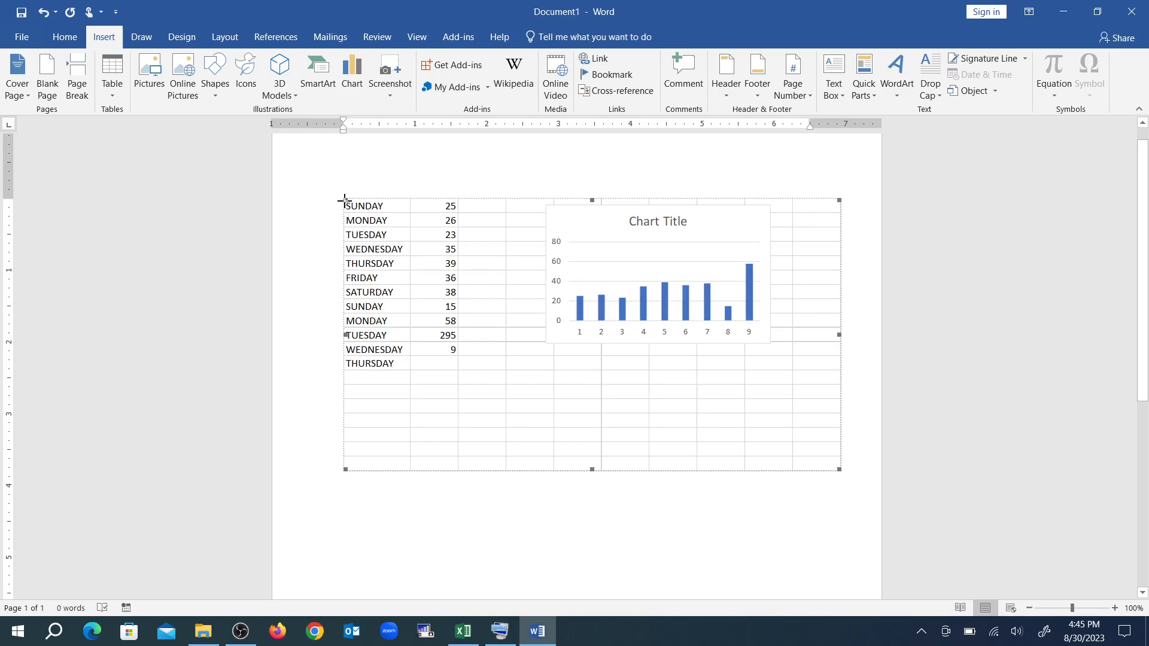
{"action": "double_click", "coordinate": [344, 202]}
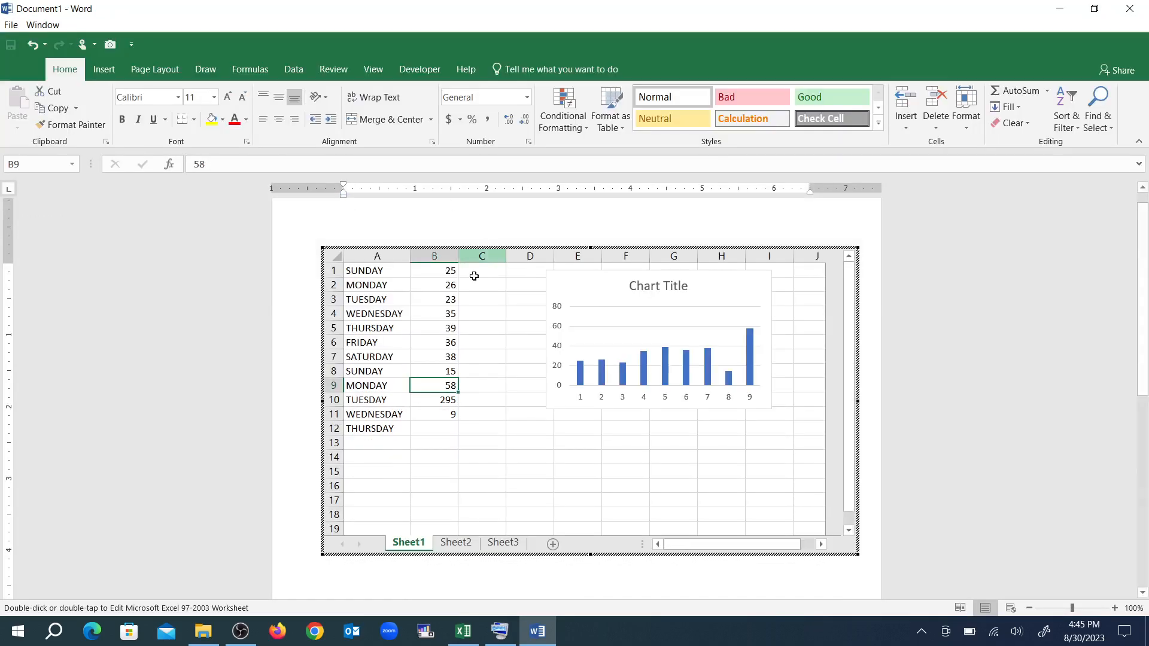
{"action": "left_click", "coordinate": [450, 340]}
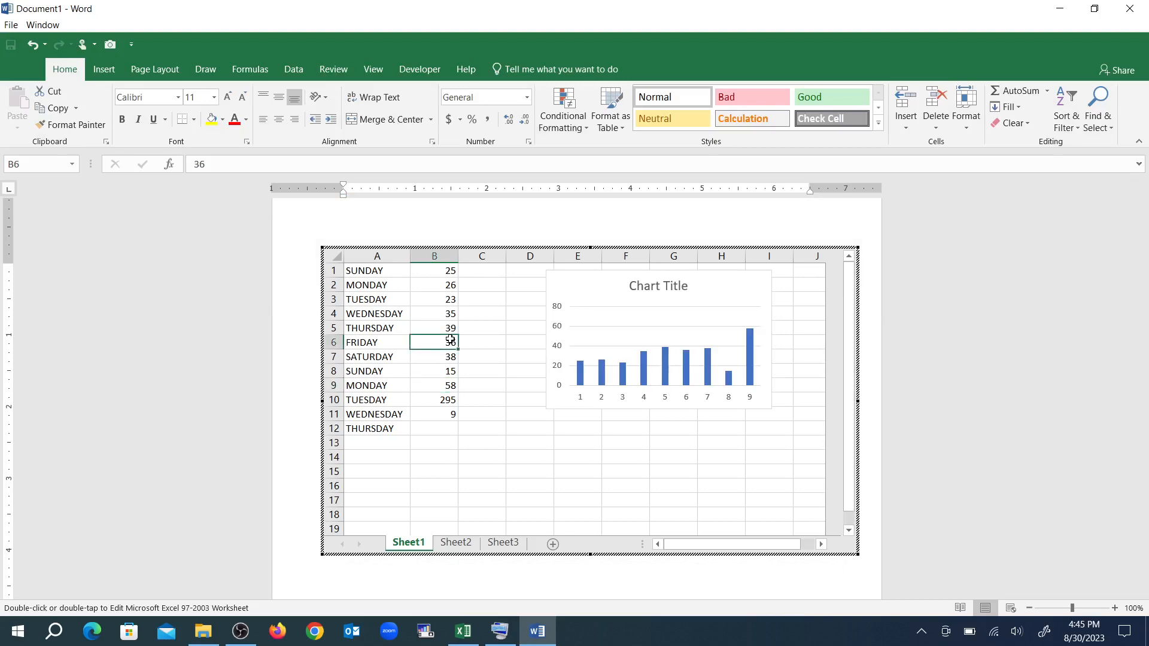
{"action": "type", "text": "96"}
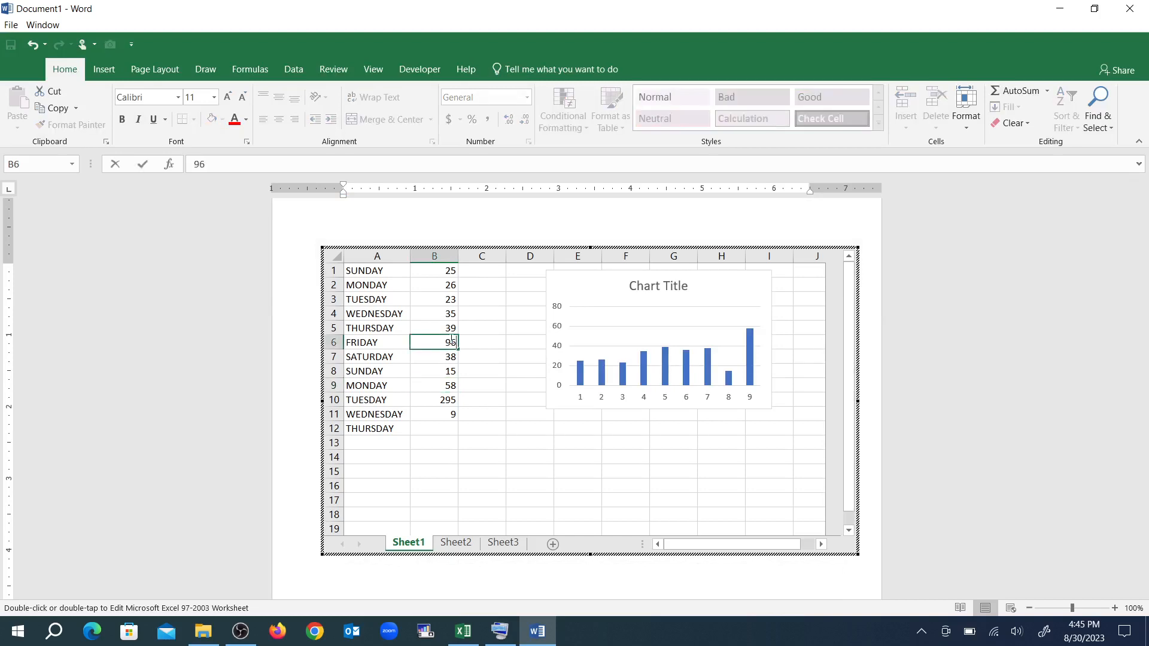
{"action": "key", "text": "Return"}
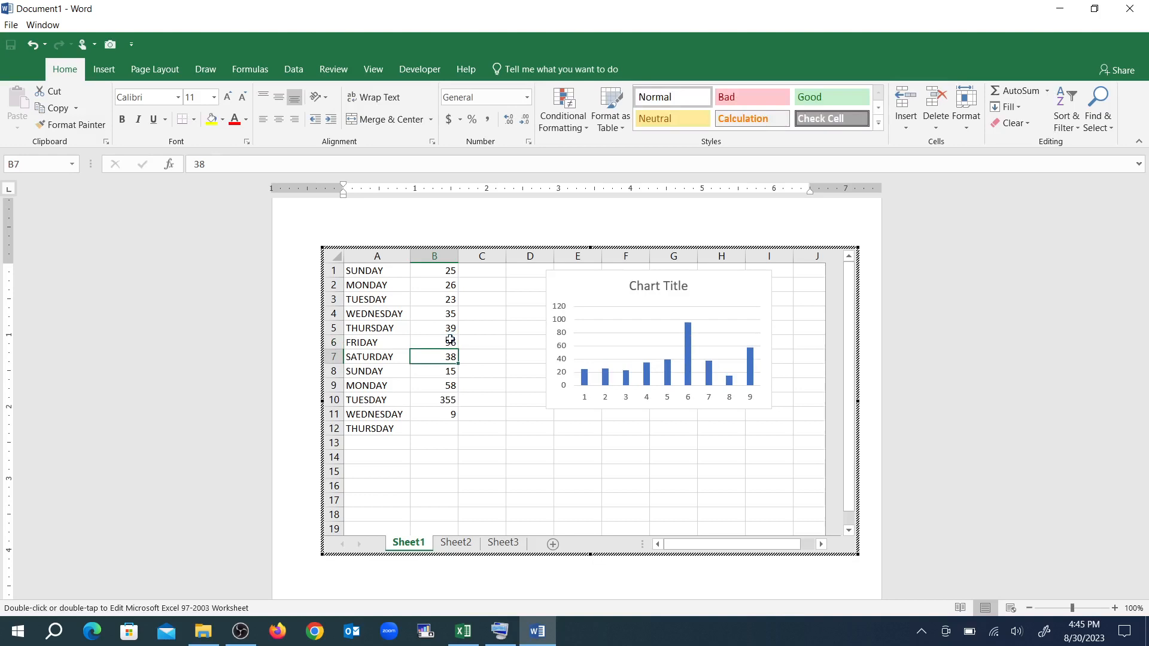
{"action": "type", "text": "78"}
{"action": "key", "text": "Return"}
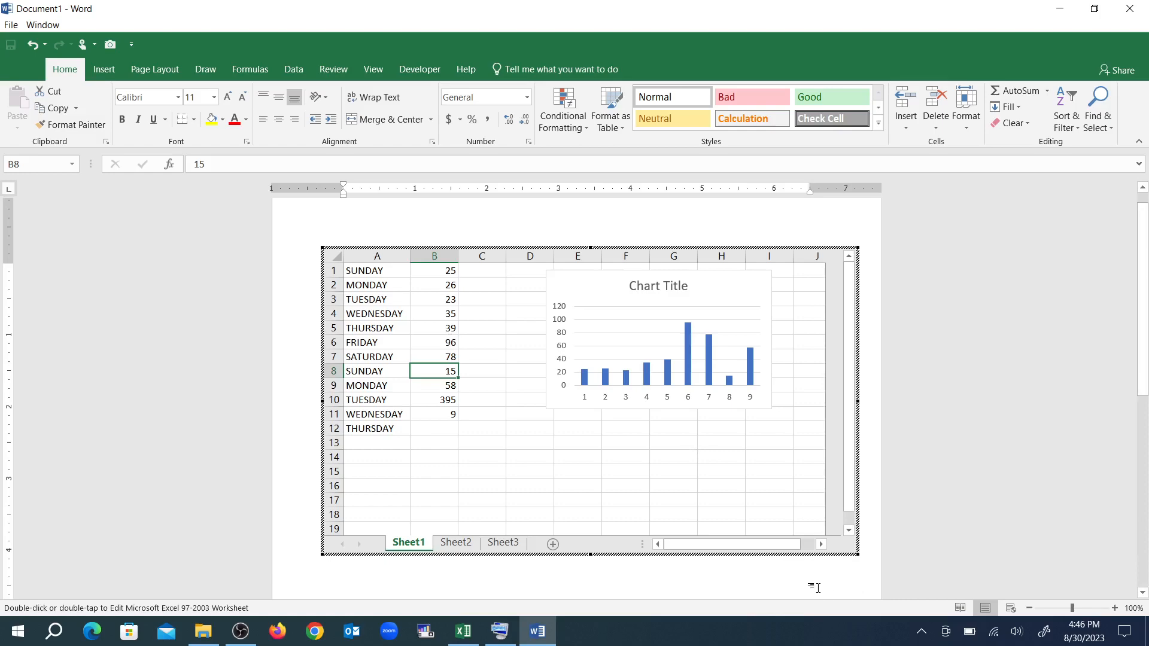
Exit the embedded worksheet by means of the on-screen keyboard and minimize that keyboard
{"action": "left_click", "coordinate": [501, 633]}
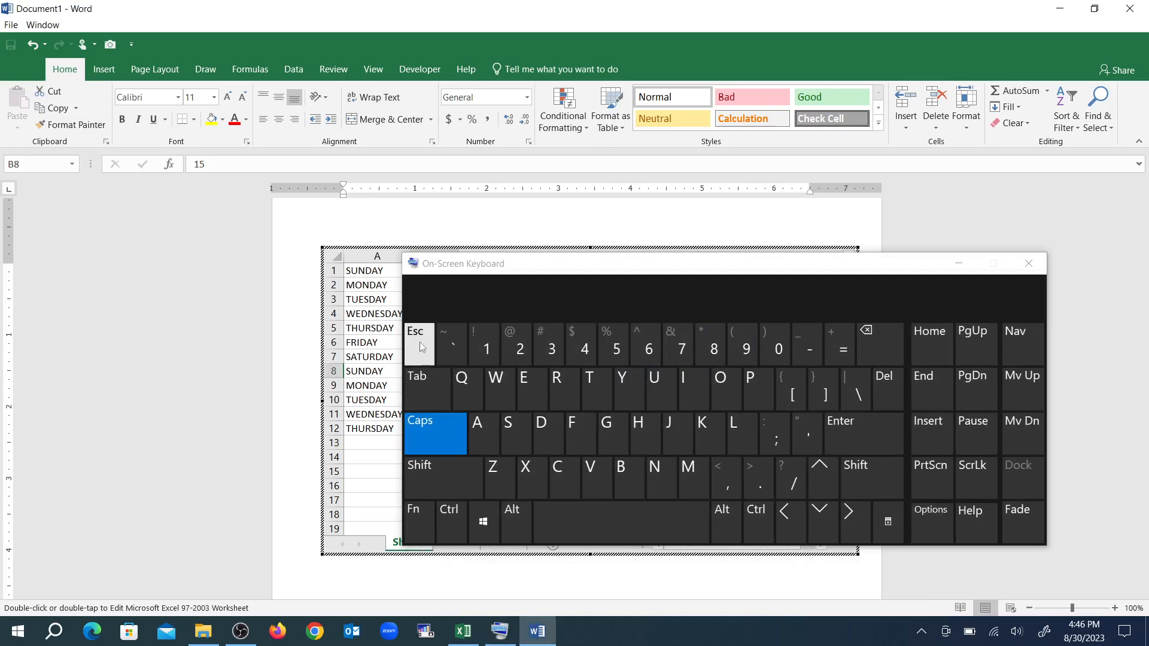
{"action": "left_click", "coordinate": [421, 347]}
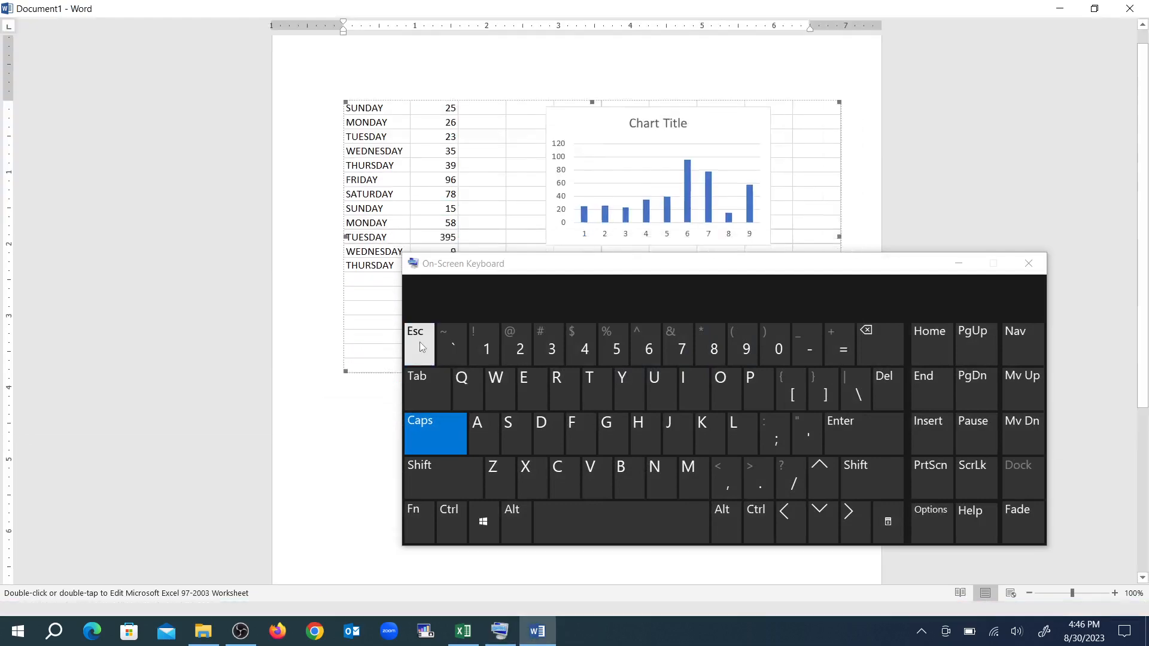
{"action": "left_click", "coordinate": [958, 264]}
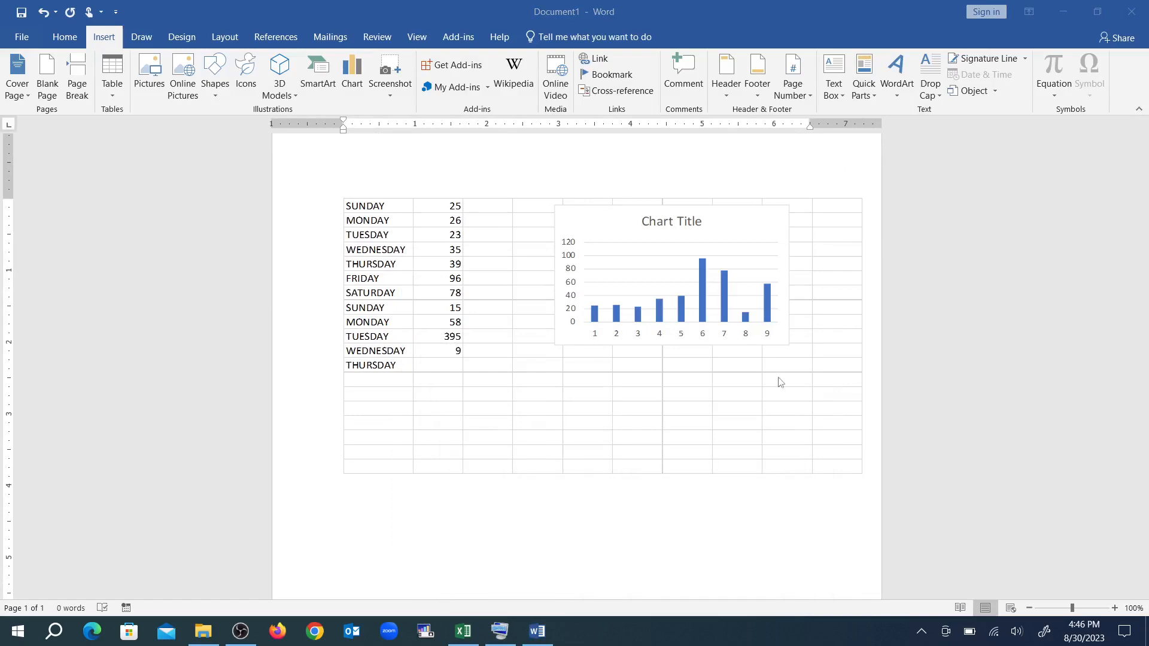
Add the filler lines JDSDJKFSDNFKVMVKLDMVEGYQWHESKFCNVN C and NFNJSFNJSBFHFBHFB below the worksheet, separated by an empty paragraph
{"action": "left_click", "coordinate": [869, 467]}
{"action": "left_click", "coordinate": [869, 467]}
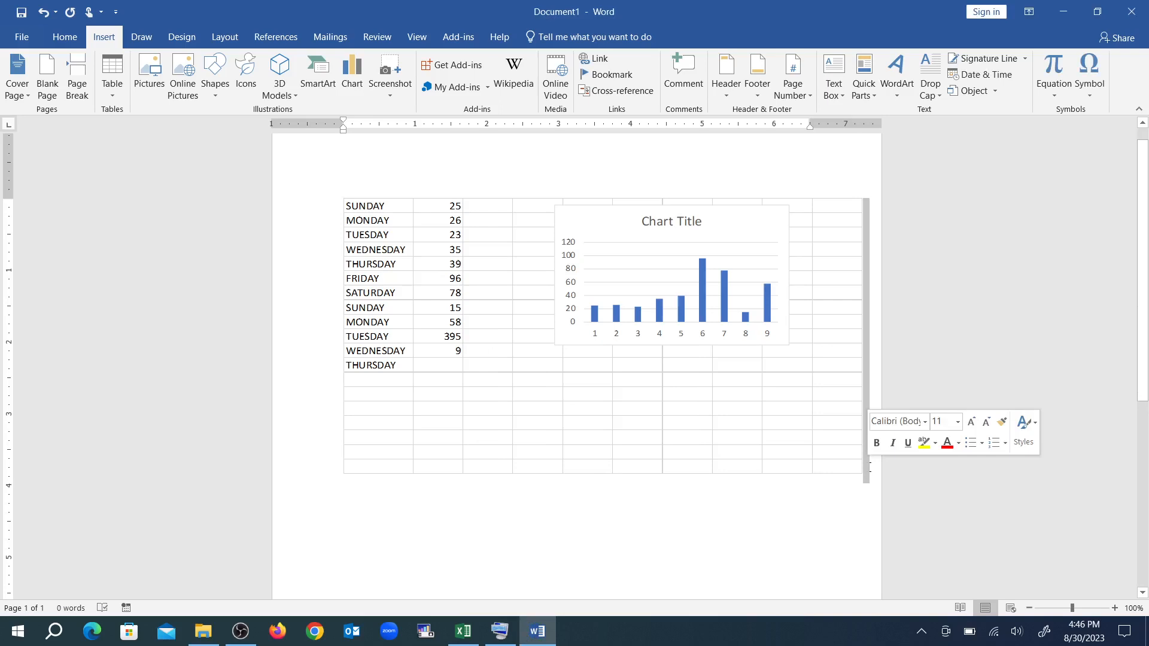
{"action": "left_click", "coordinate": [346, 487]}
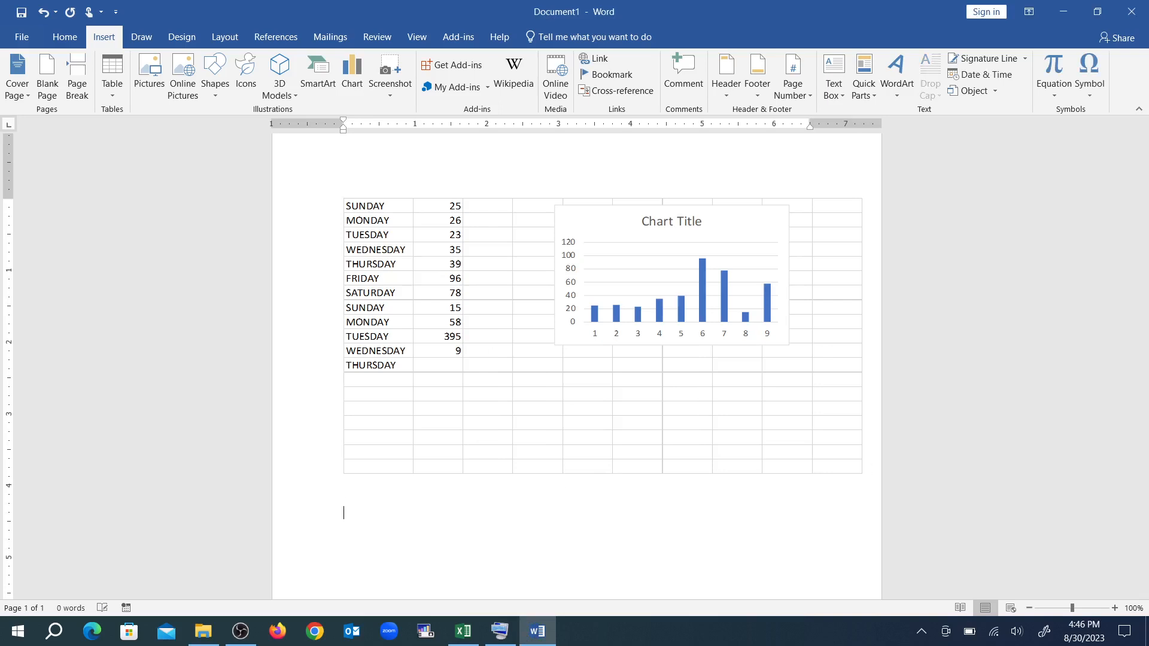
{"action": "type", "text": "JDSDJKFSDNFKVMVKLDMVEGYQWHESKFCNVN C"}
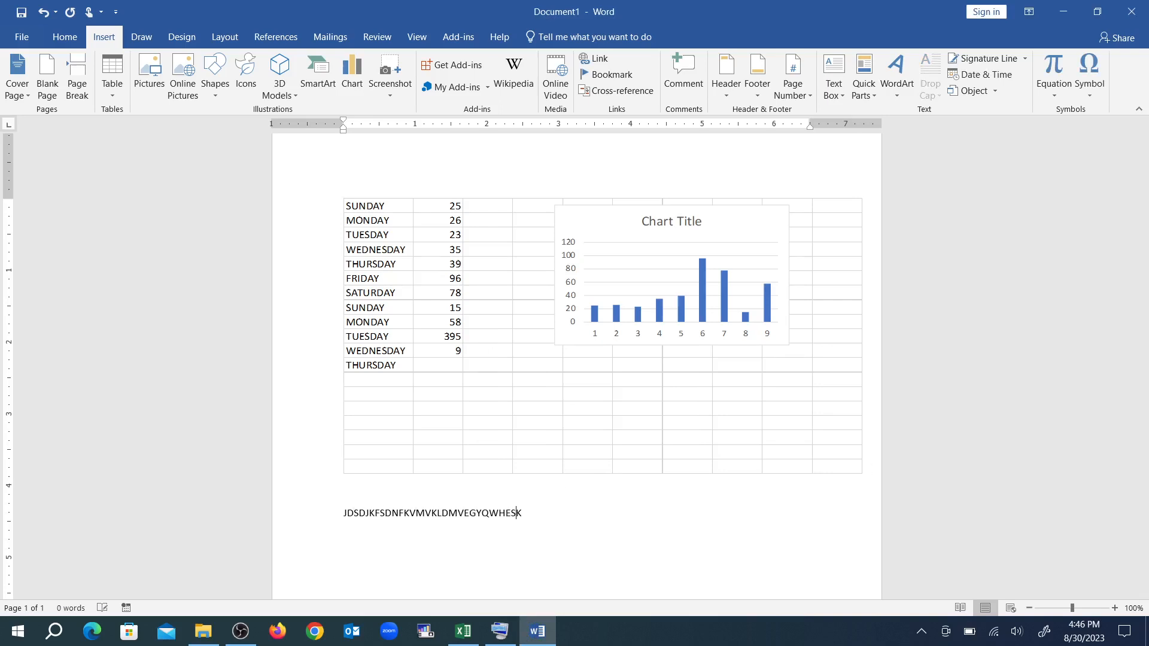
{"action": "key", "text": "Return"}
{"action": "key", "text": "Return"}
{"action": "type", "text": "NFNJSFNJSBFHFBHFB"}
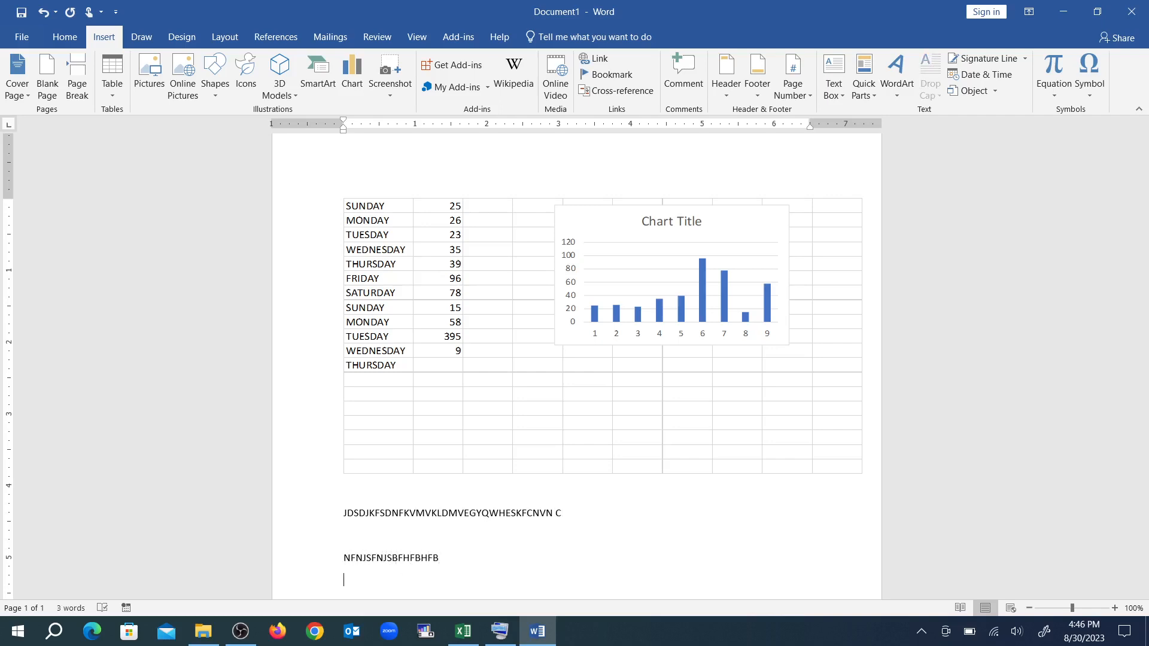
Embed a second new Microsoft Excel 97-2003 Worksheet object below the filler text and return to the document
{"action": "scroll", "coordinate": [574, 359], "scroll_direction": "down", "scroll_amount": 1}
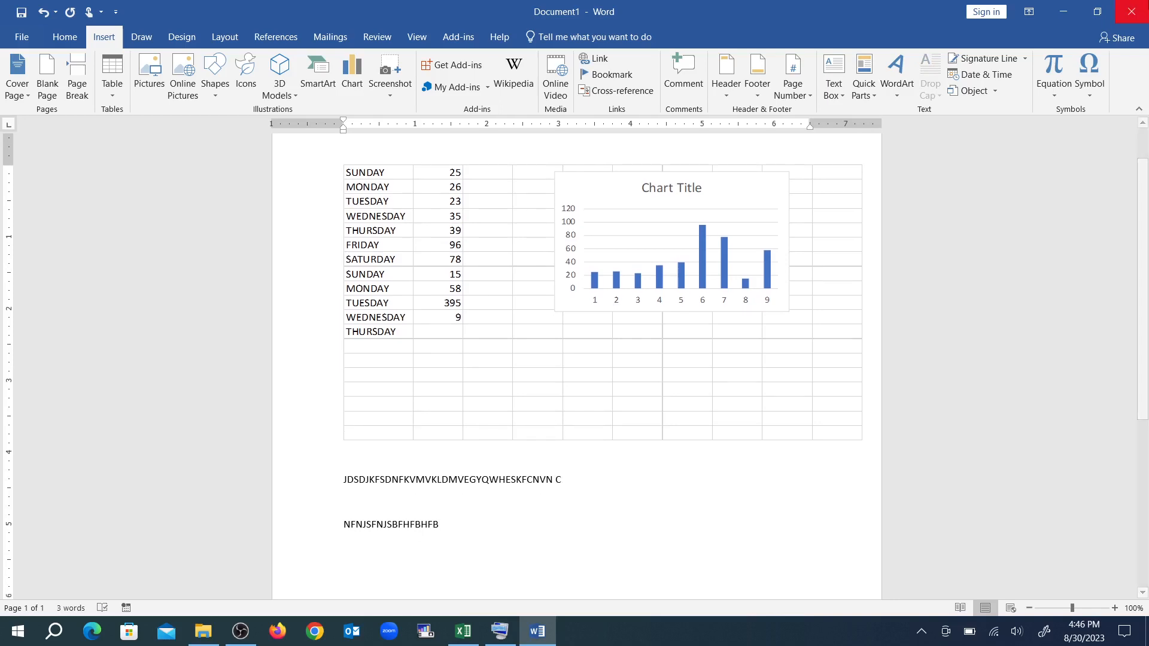
{"action": "left_click", "coordinate": [995, 91]}
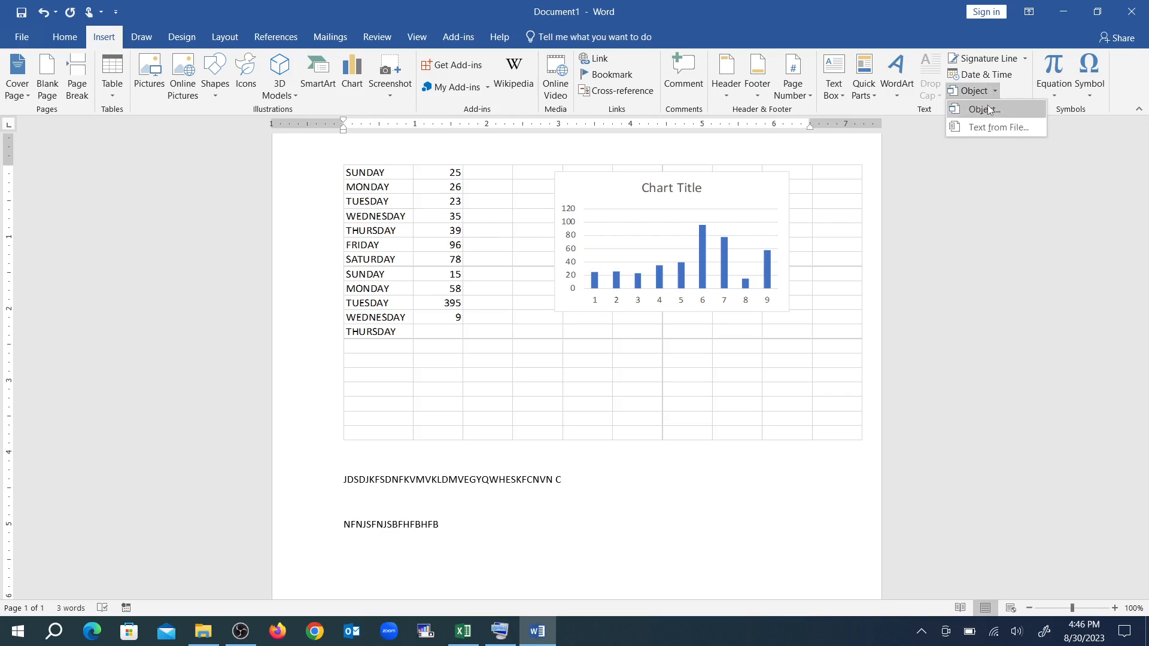
{"action": "left_click", "coordinate": [984, 109]}
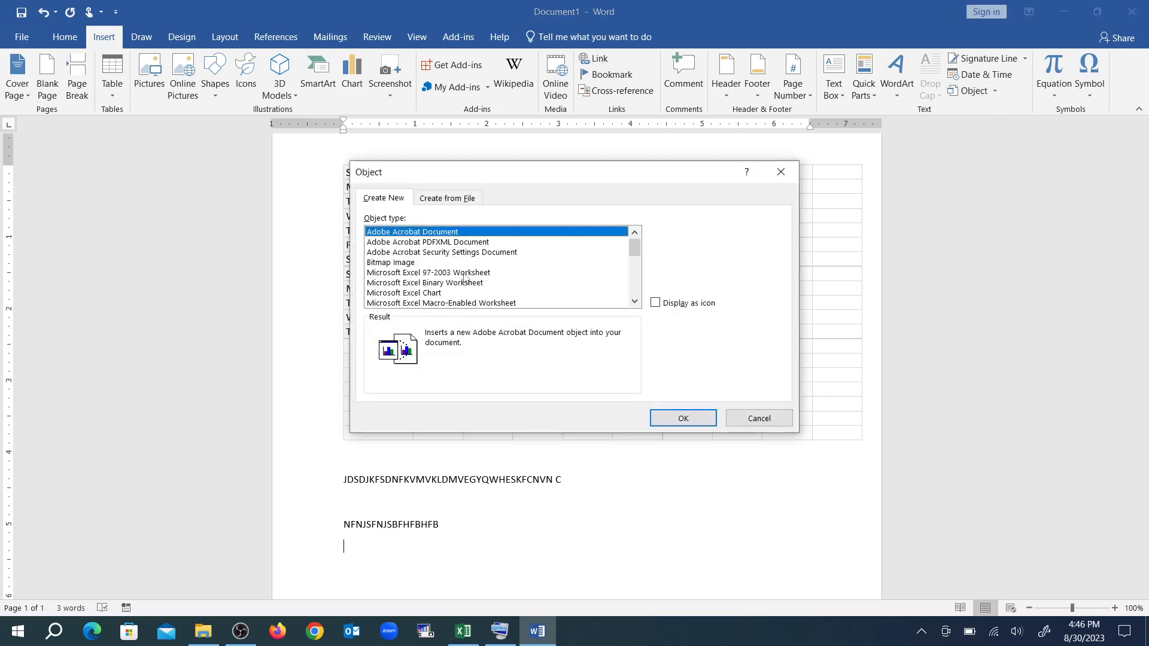
{"action": "left_click", "coordinate": [436, 273]}
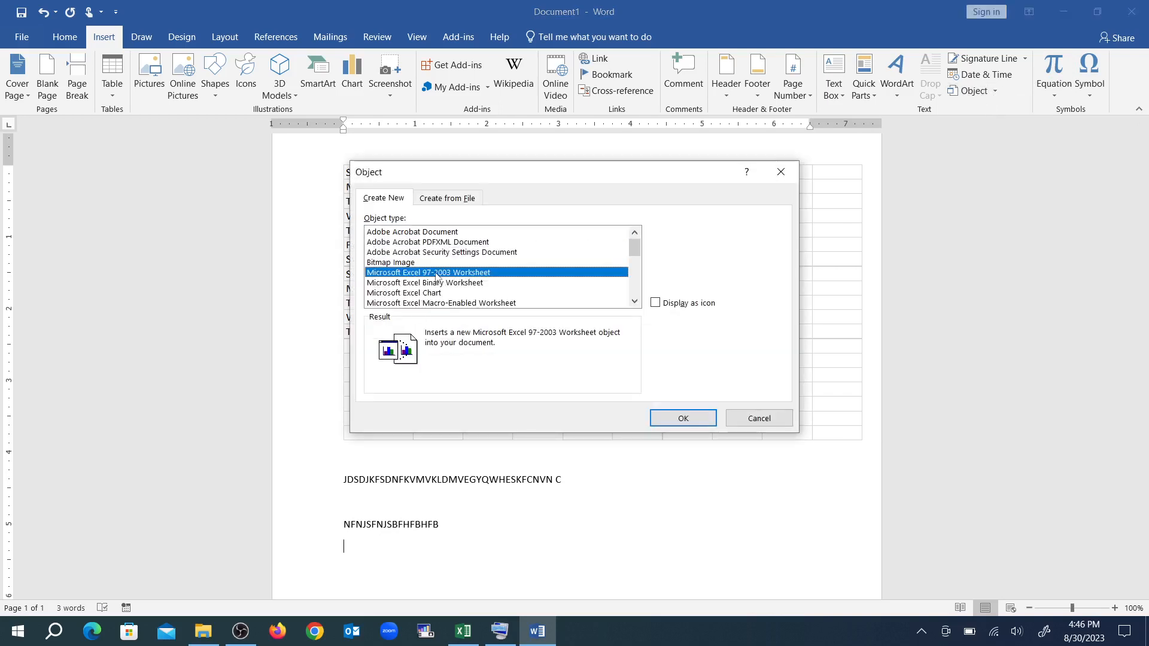
{"action": "left_click", "coordinate": [680, 426]}
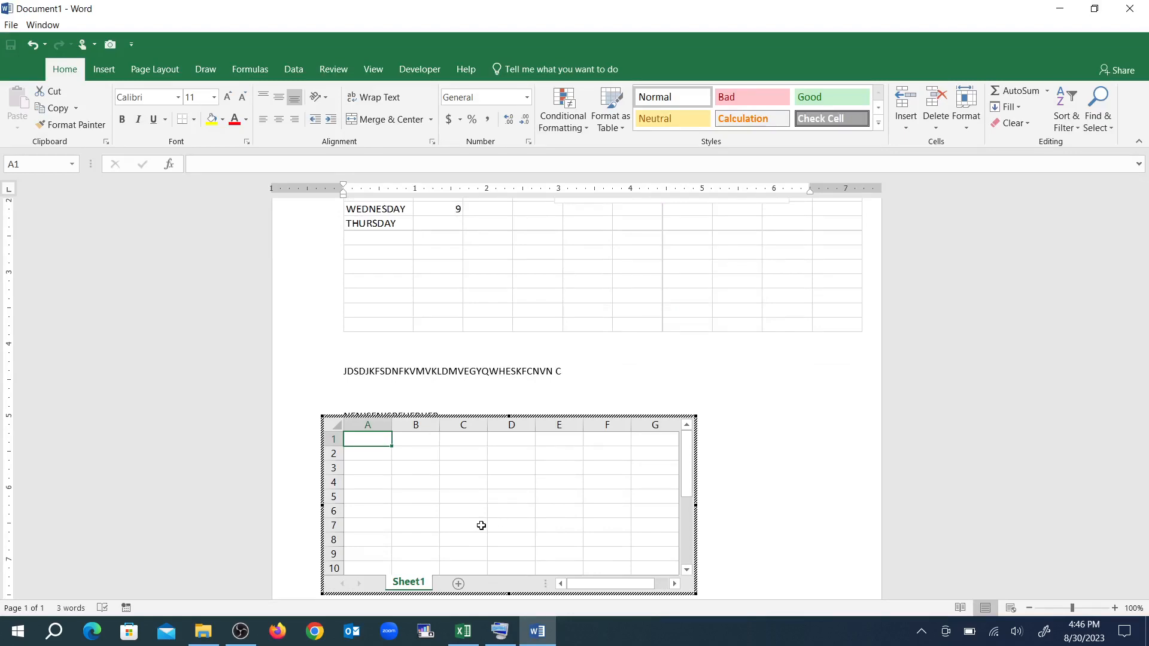
{"action": "key", "text": "Escape"}
{"action": "scroll", "coordinate": [482, 526], "scroll_direction": "up", "scroll_amount": 5}
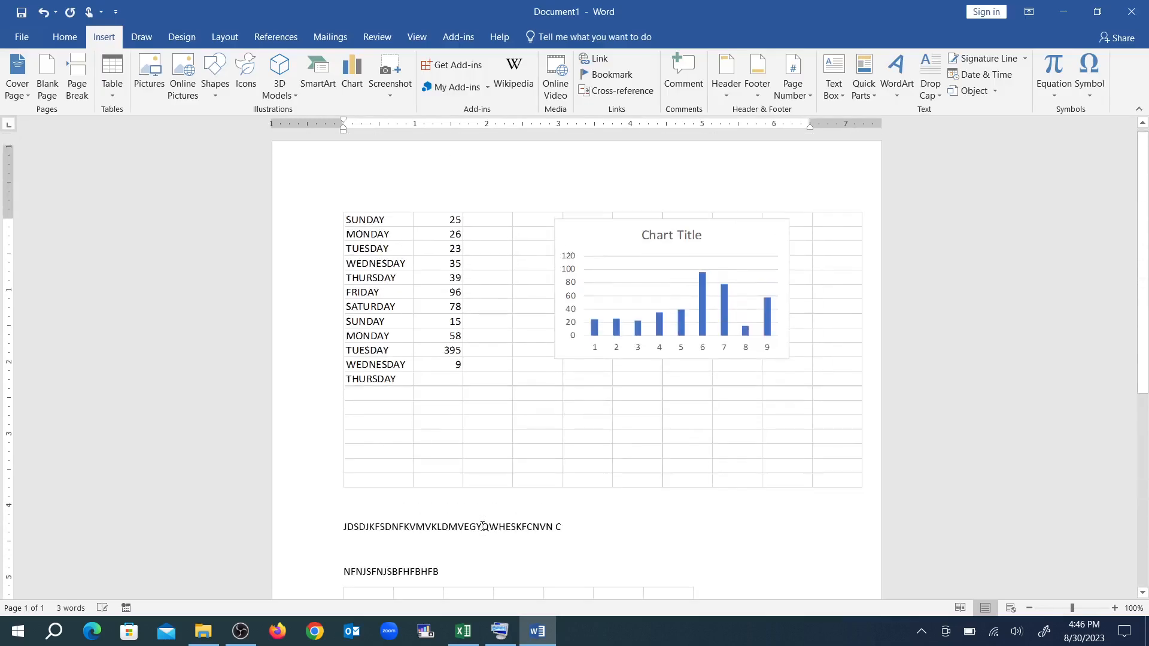